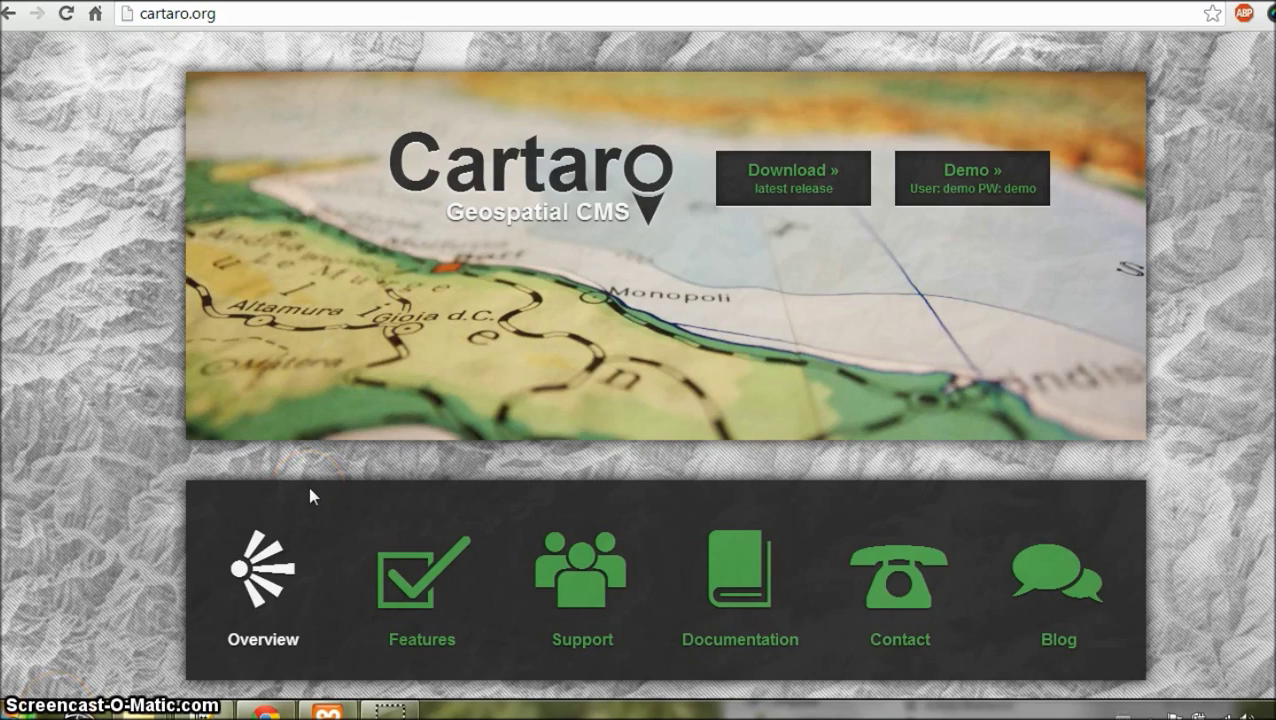
Step: Bring up the XAMPP Control Panel v3.2.1 over the Cartaro homepage, with Apache stopped
left_click(328, 711)
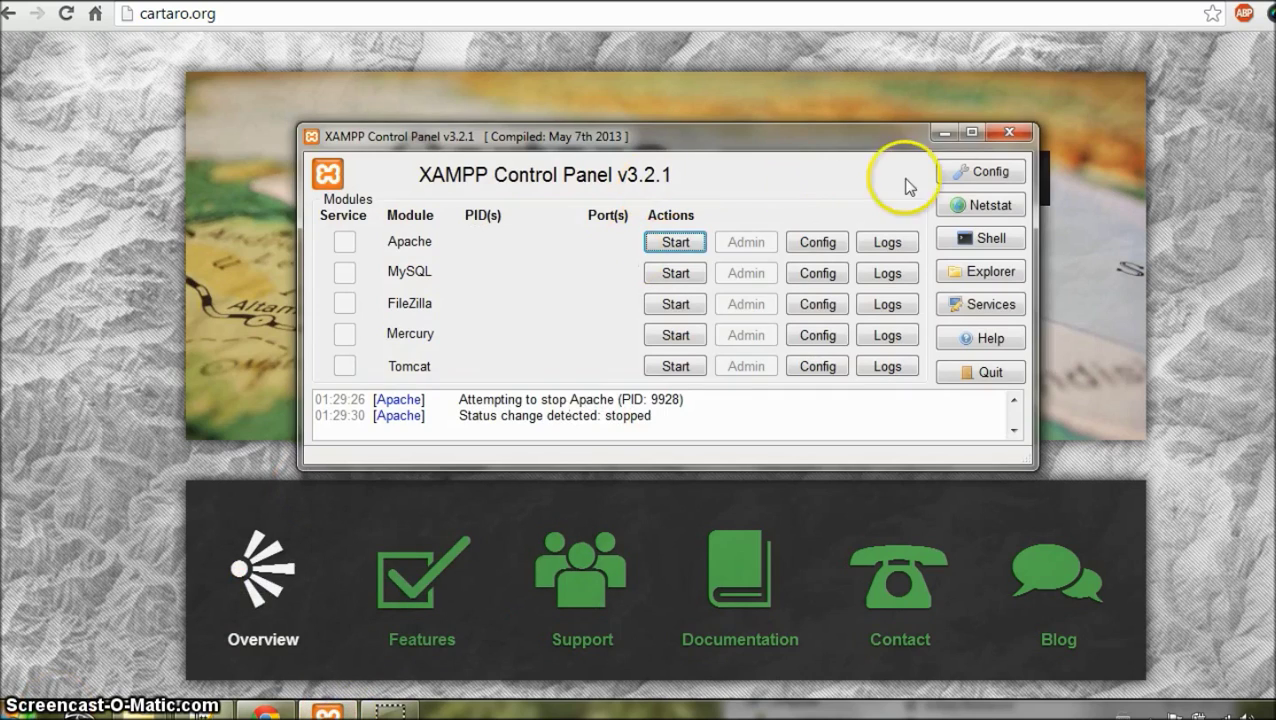
Step: Hide the XAMPP Control Panel and switch browser tabs to the Download OpenGeo Suite page
left_click(942, 133)
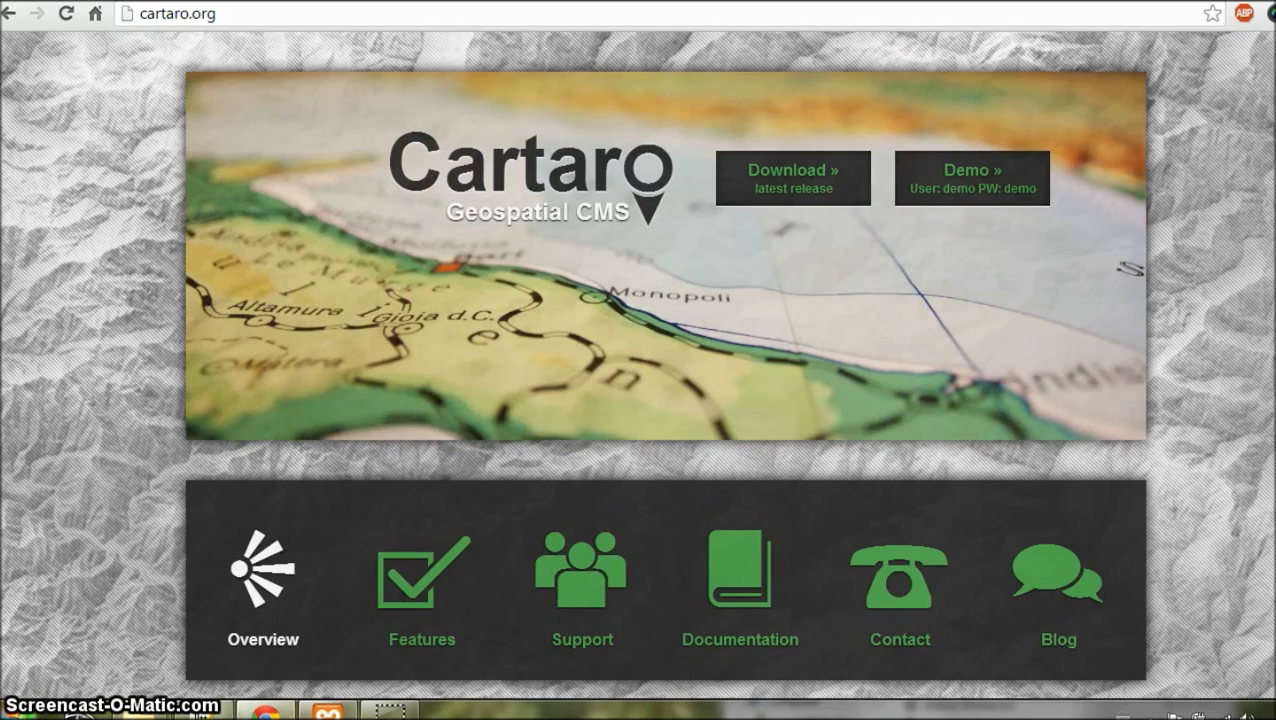
key("ctrl+Tab")
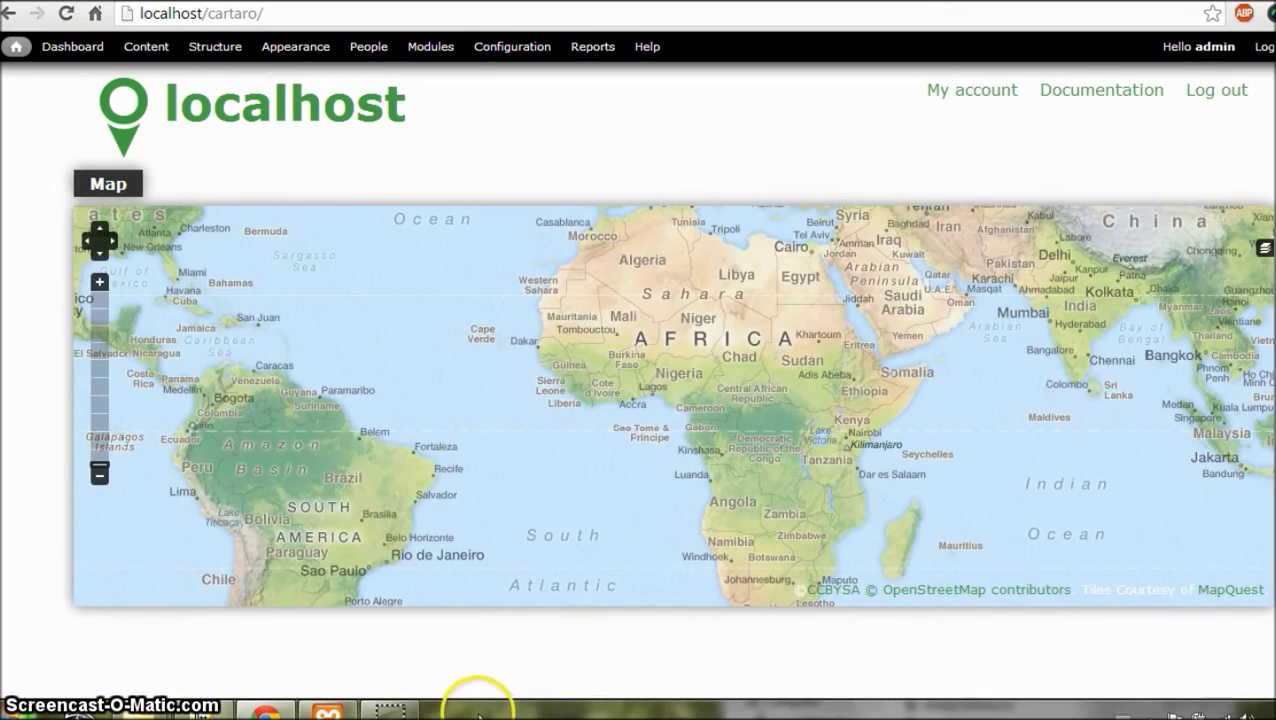
key("ctrl+Tab")
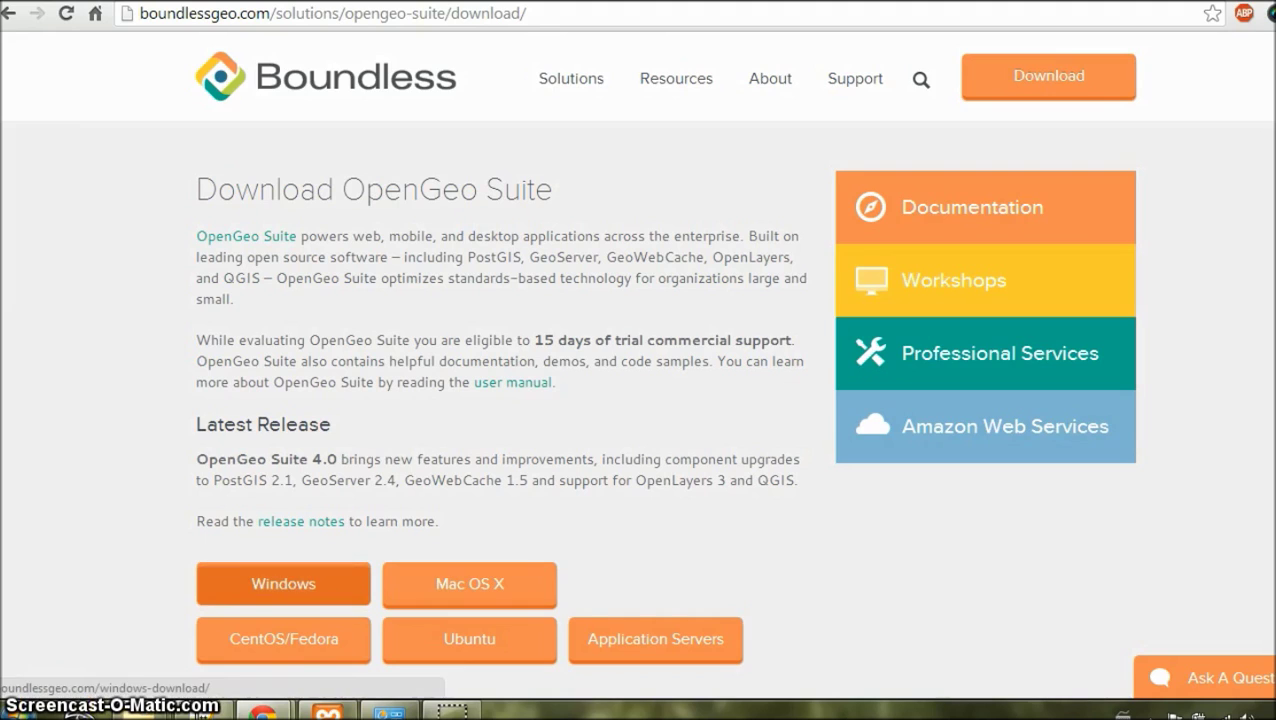
Step: Go to the OpenGeo Suite Windows download and scroll through its registration form
left_click(283, 584)
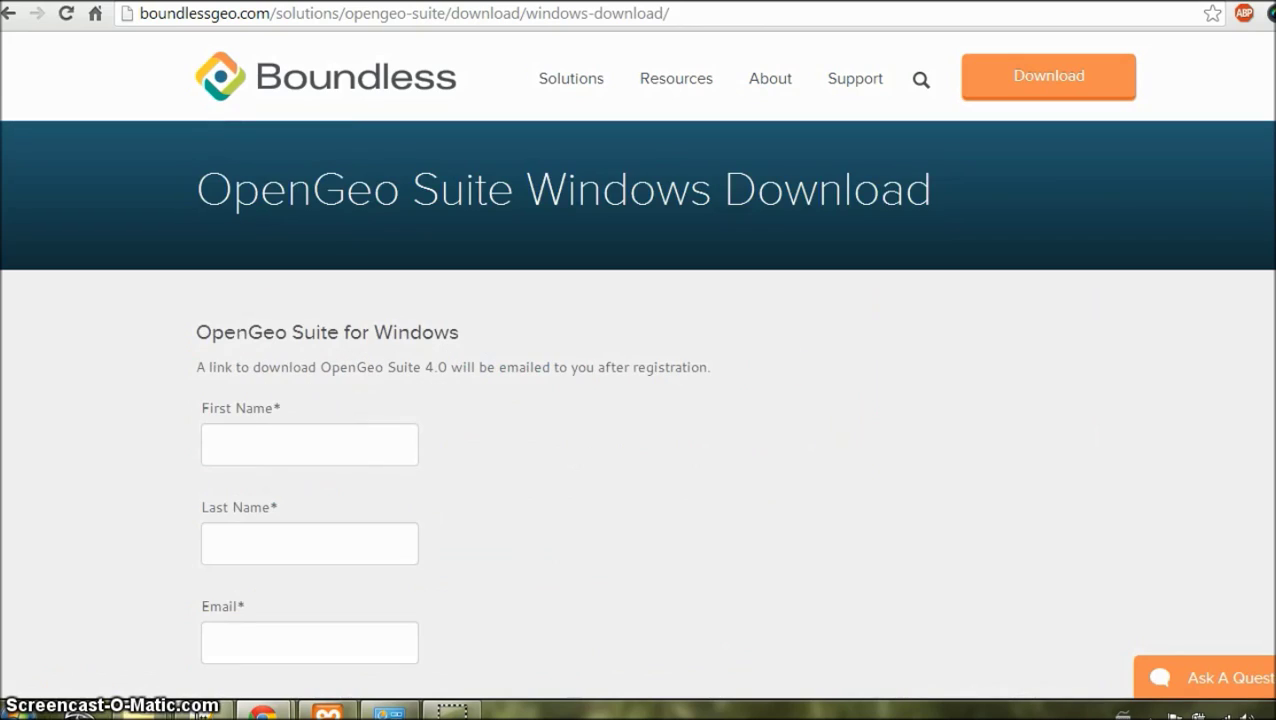
scroll(95, 707, "down", 15)
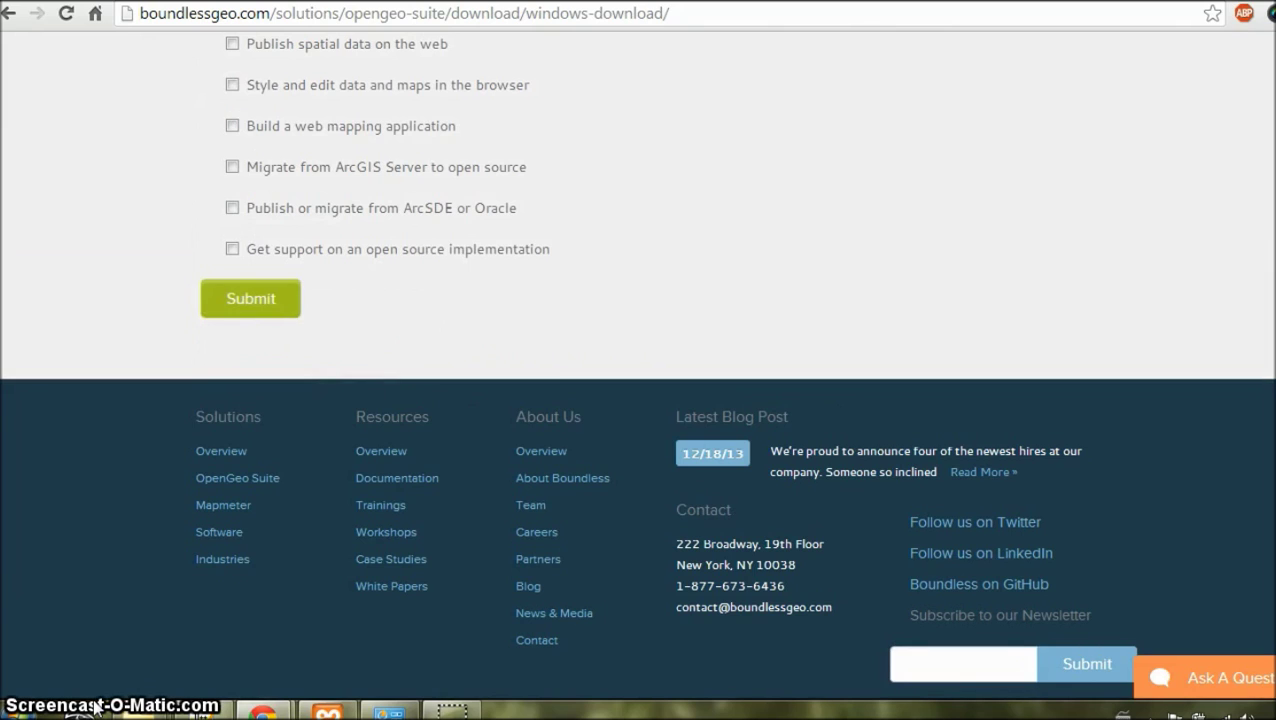
scroll(248, 305, "up", 15)
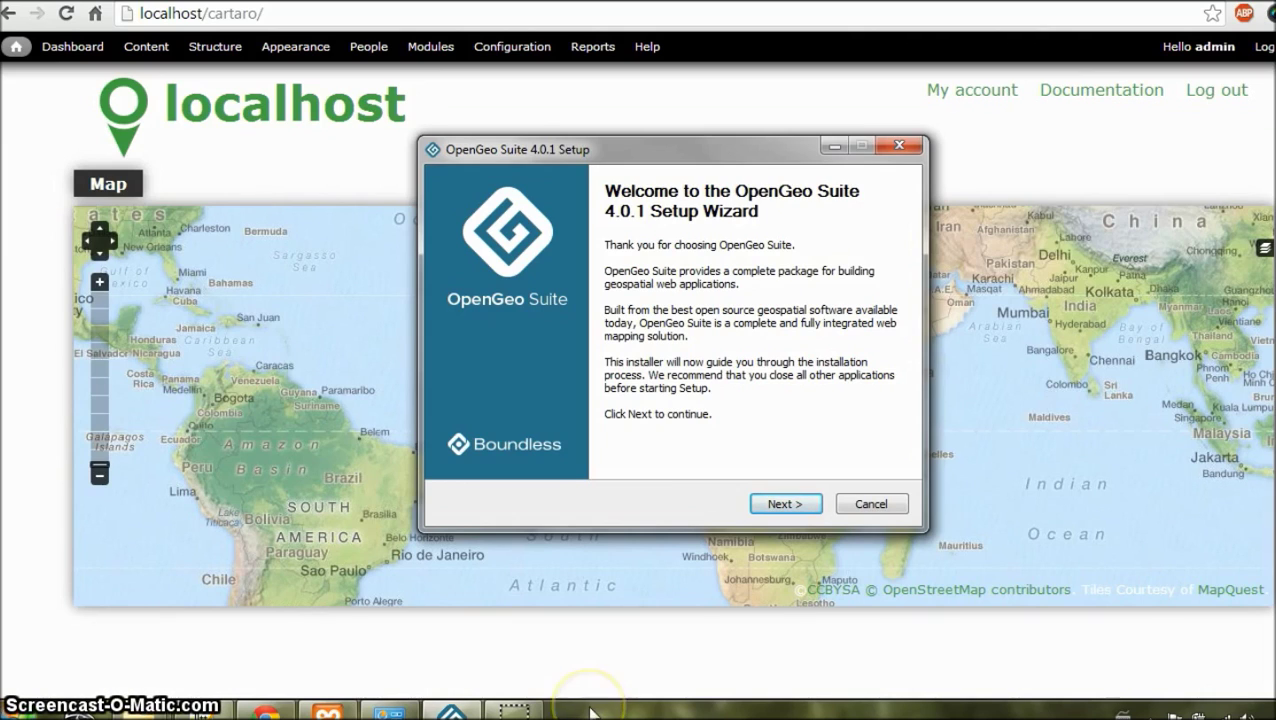
Step: Advance the OpenGeo Suite wizard past the welcome, license and install-location pages to components
key("Return")
key("Return")
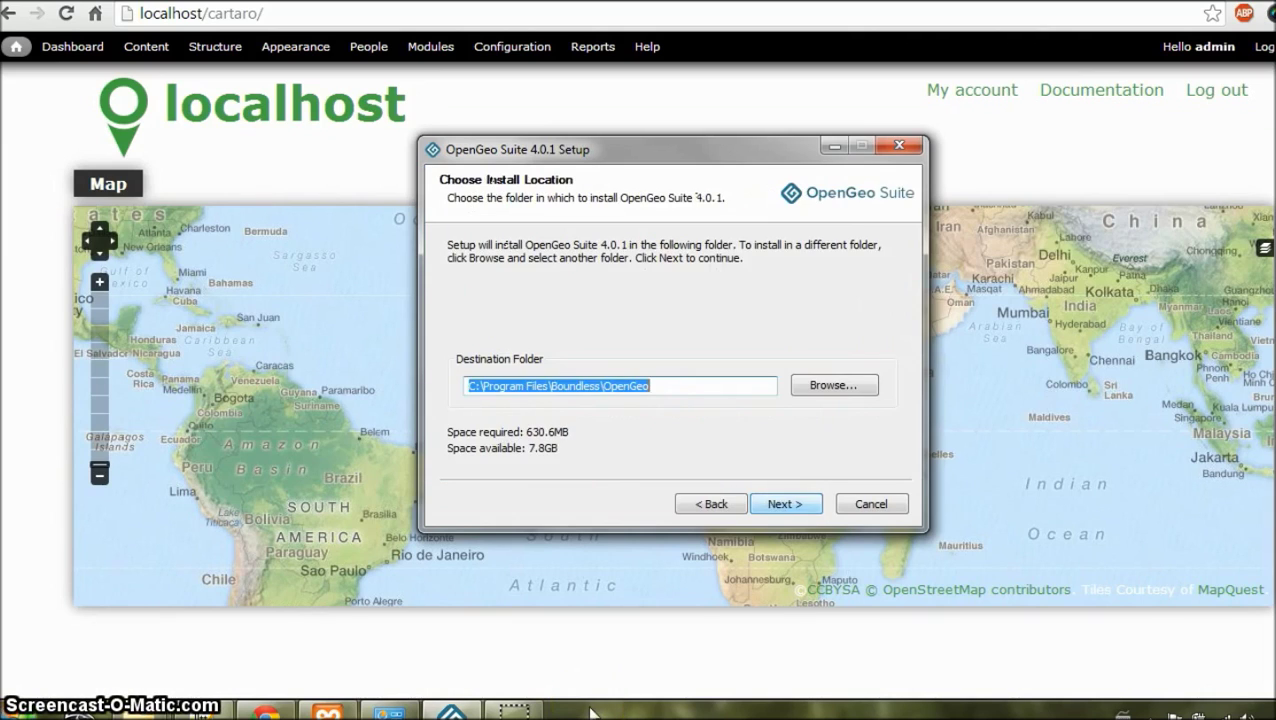
key("Return")
left_click(789, 506)
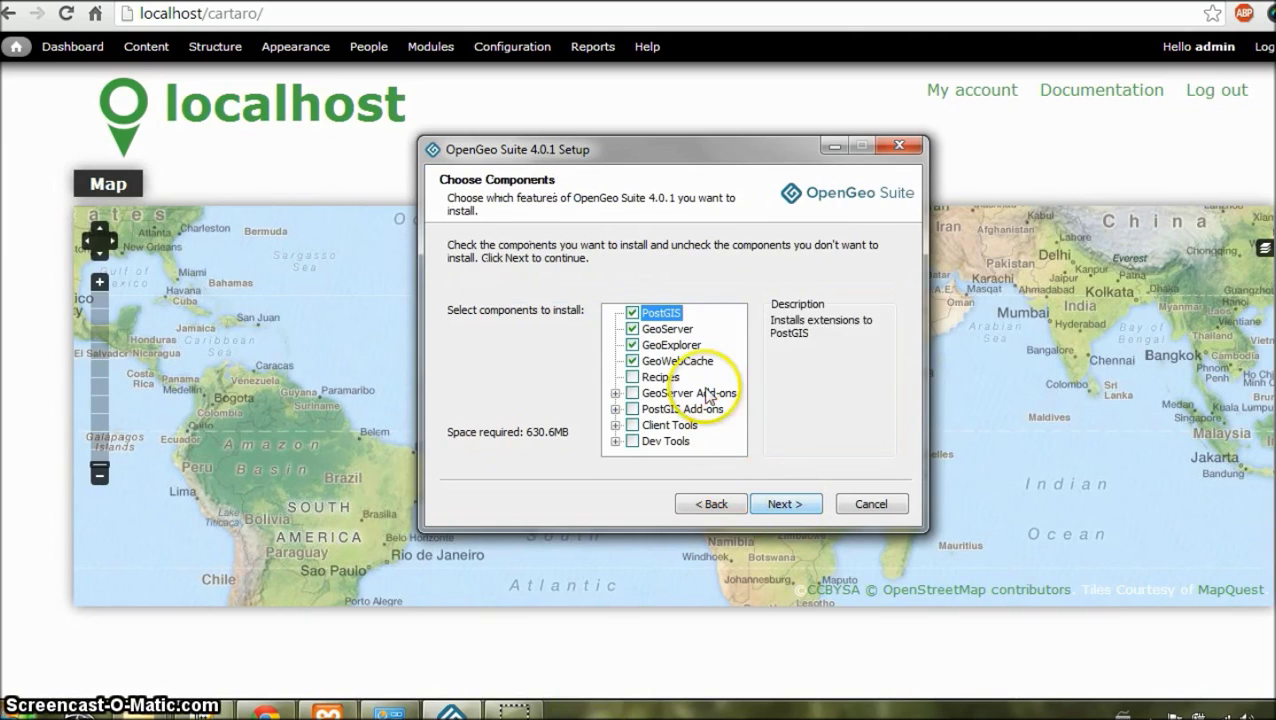
Step: Add the PostGIS and pgAdmin client tools to the components and start installing
left_click(615, 425)
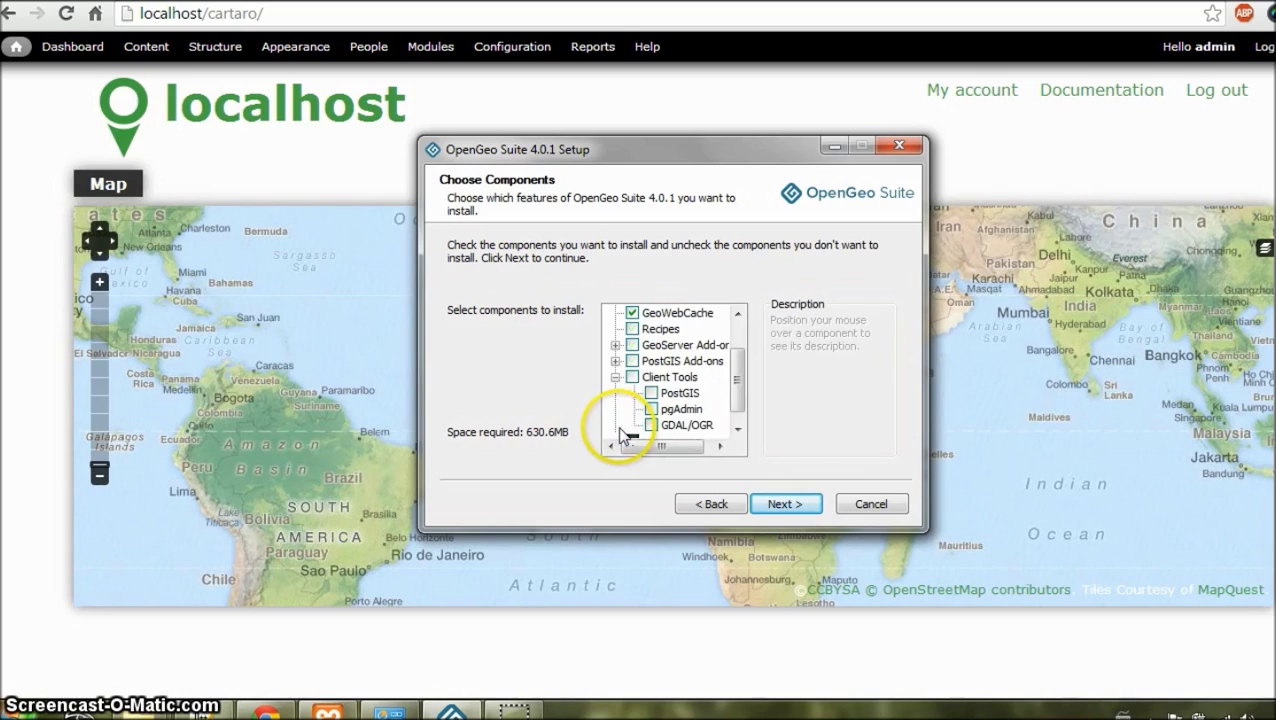
left_click(653, 394)
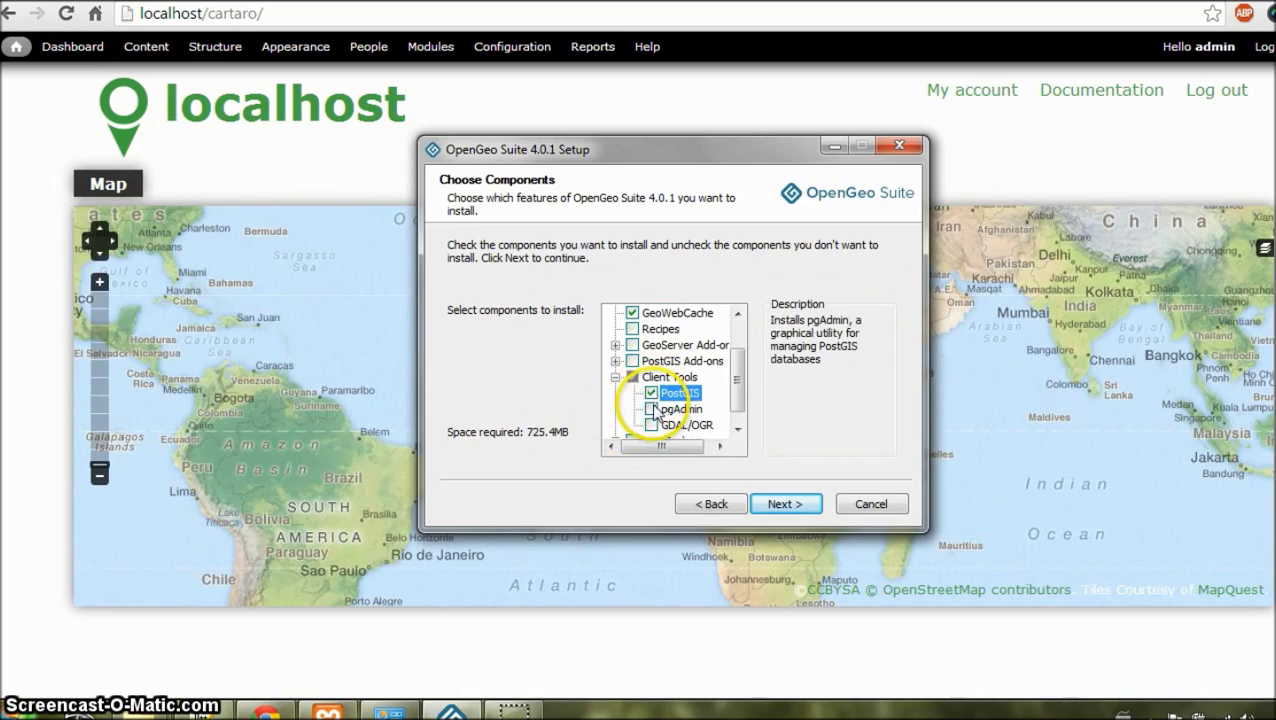
left_click(652, 409)
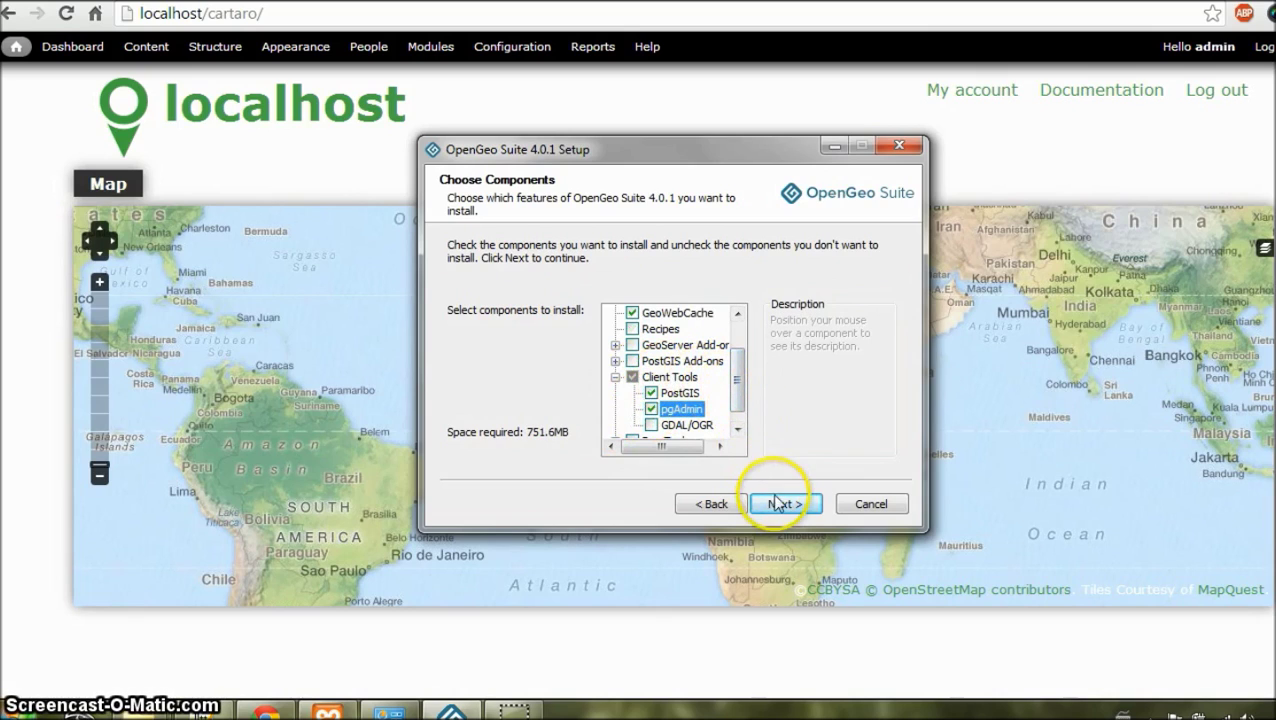
left_click(776, 505)
left_click(778, 505)
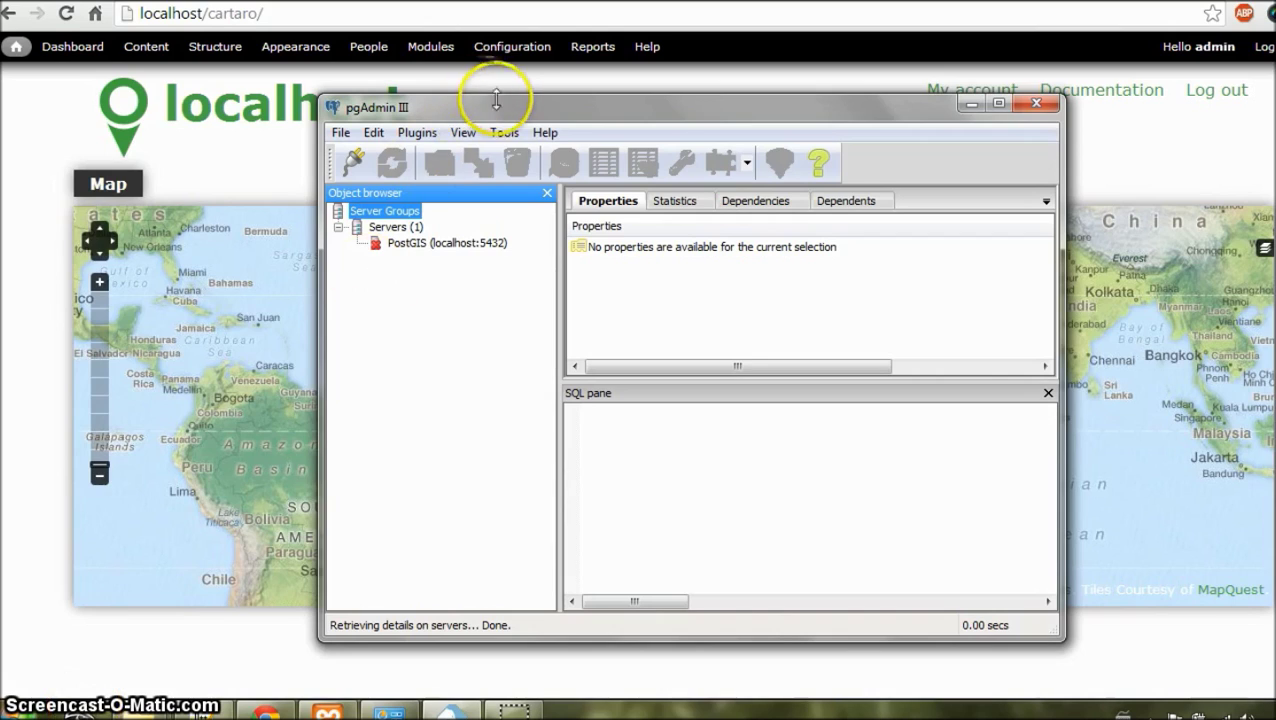
Step: Connect pgAdmin to the PostGIS (localhost:5432) server using the postgres password
right_click(437, 247)
left_click(460, 288)
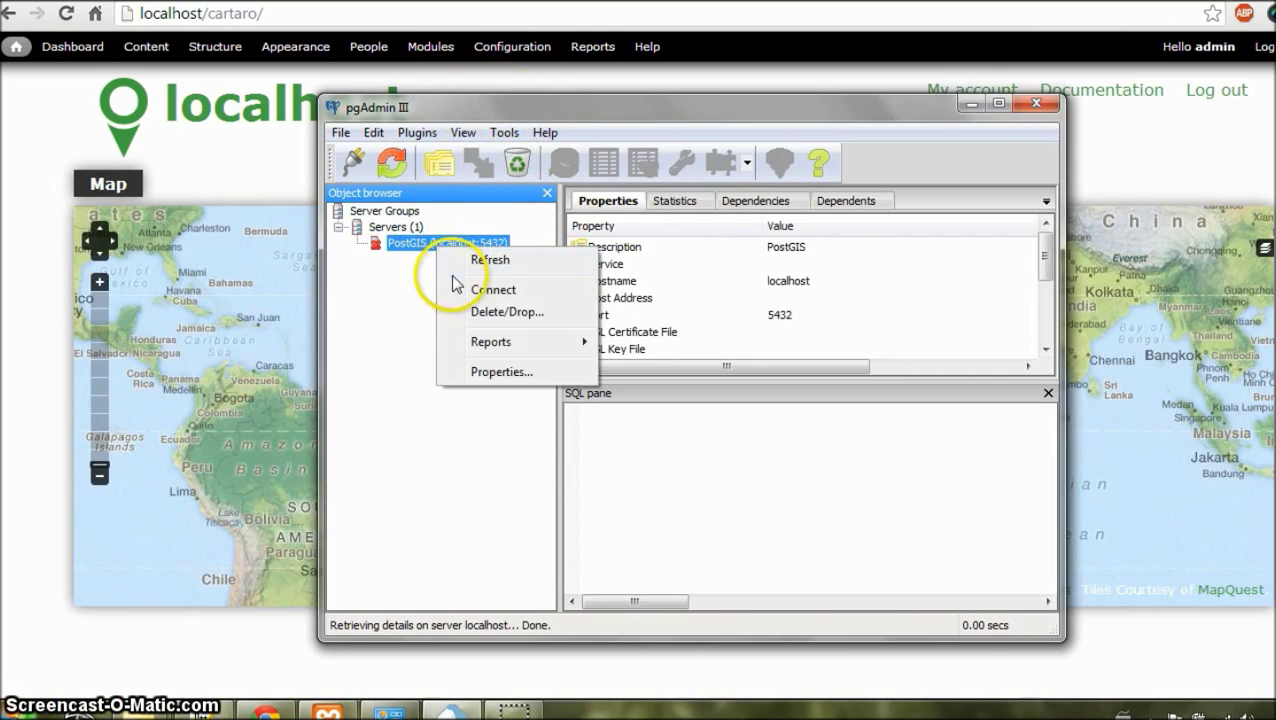
left_click(441, 360)
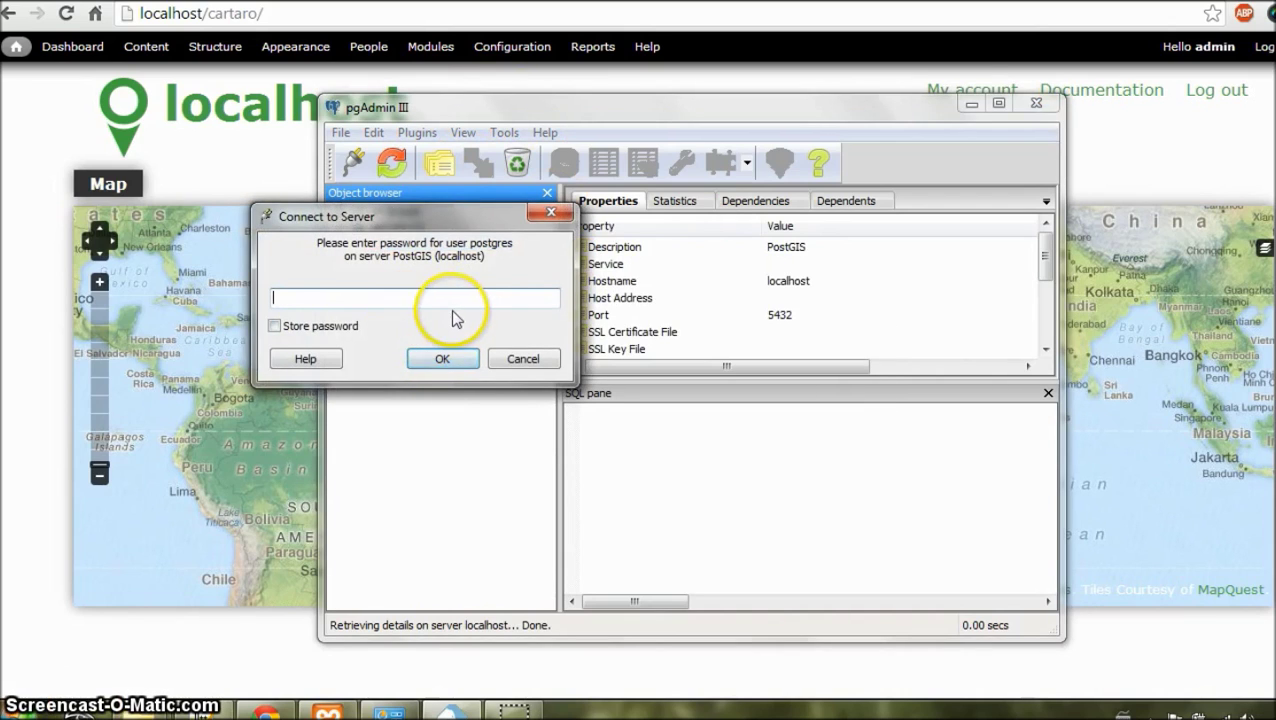
left_click(443, 360)
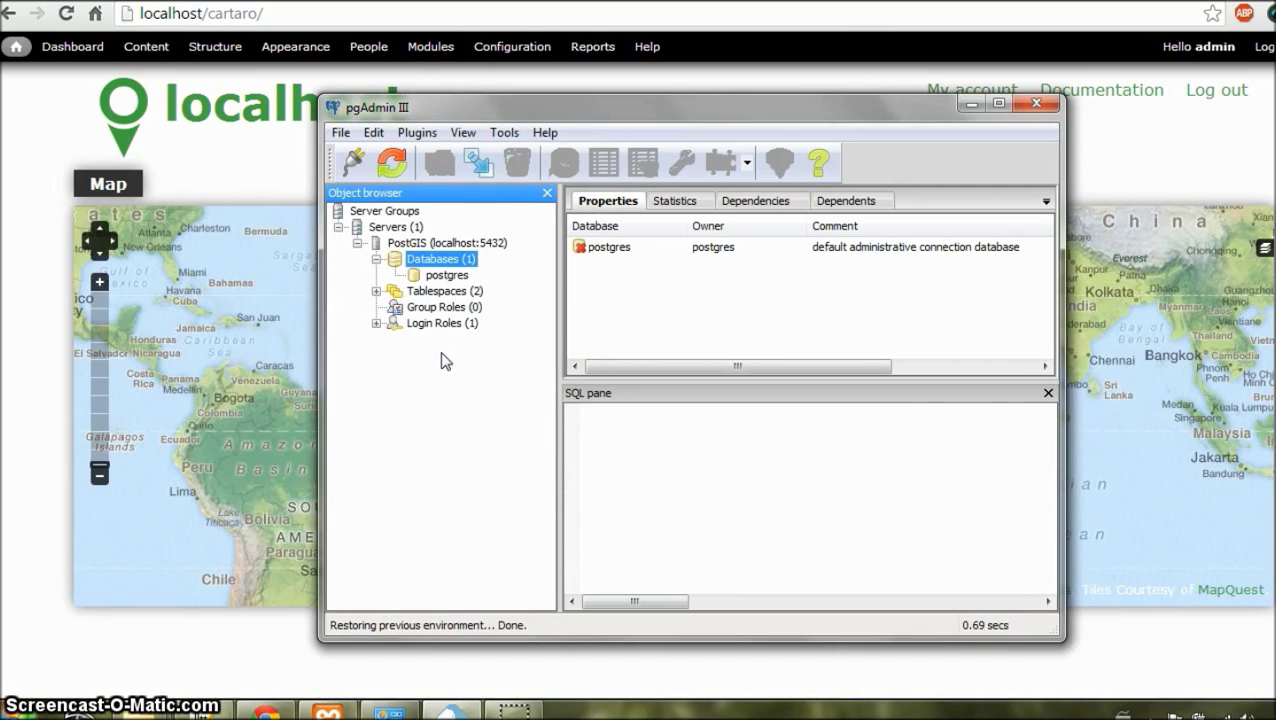
Step: Create a new database named 'cartaro' with owner postgres, checking its Definition settings
right_click(434, 262)
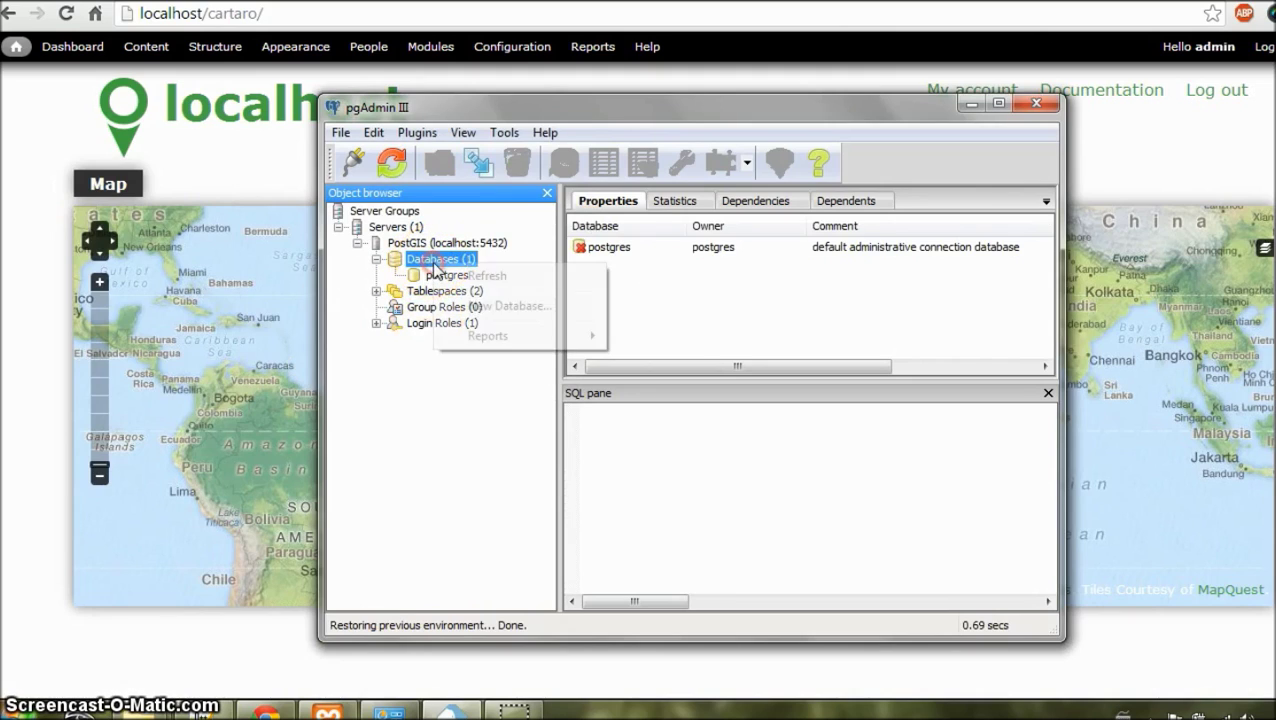
left_click(450, 305)
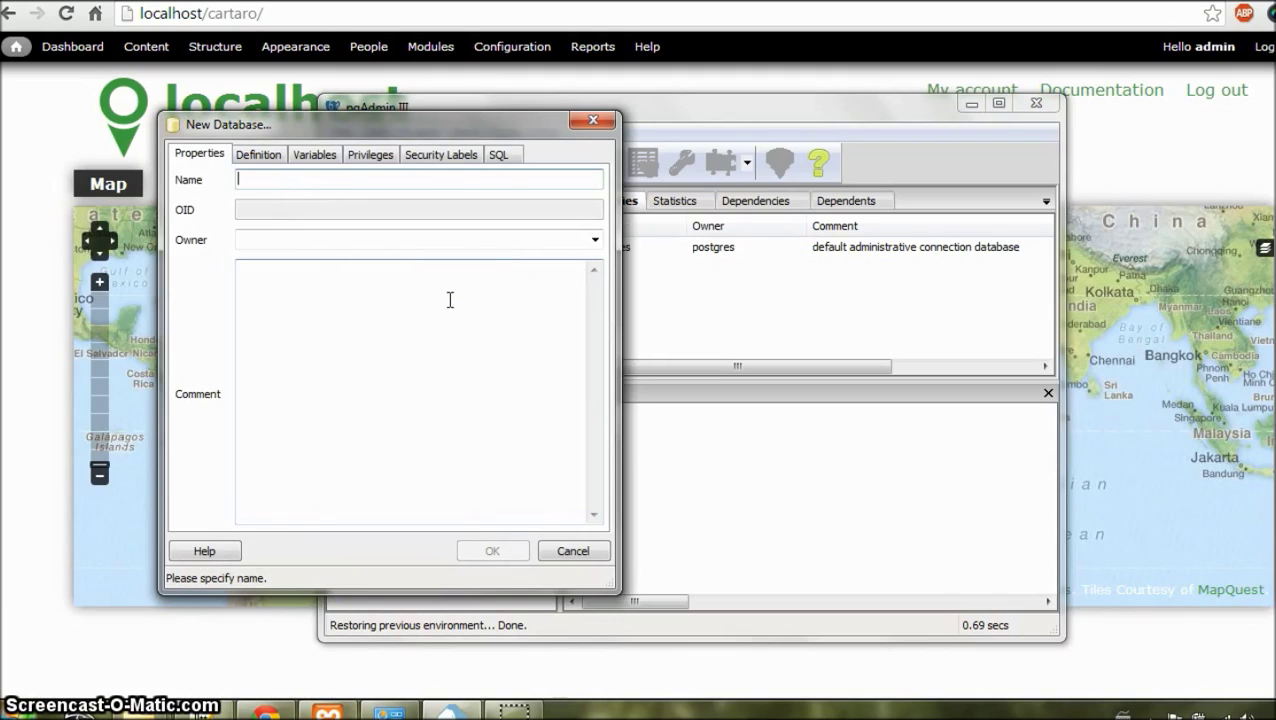
type("cartaro")
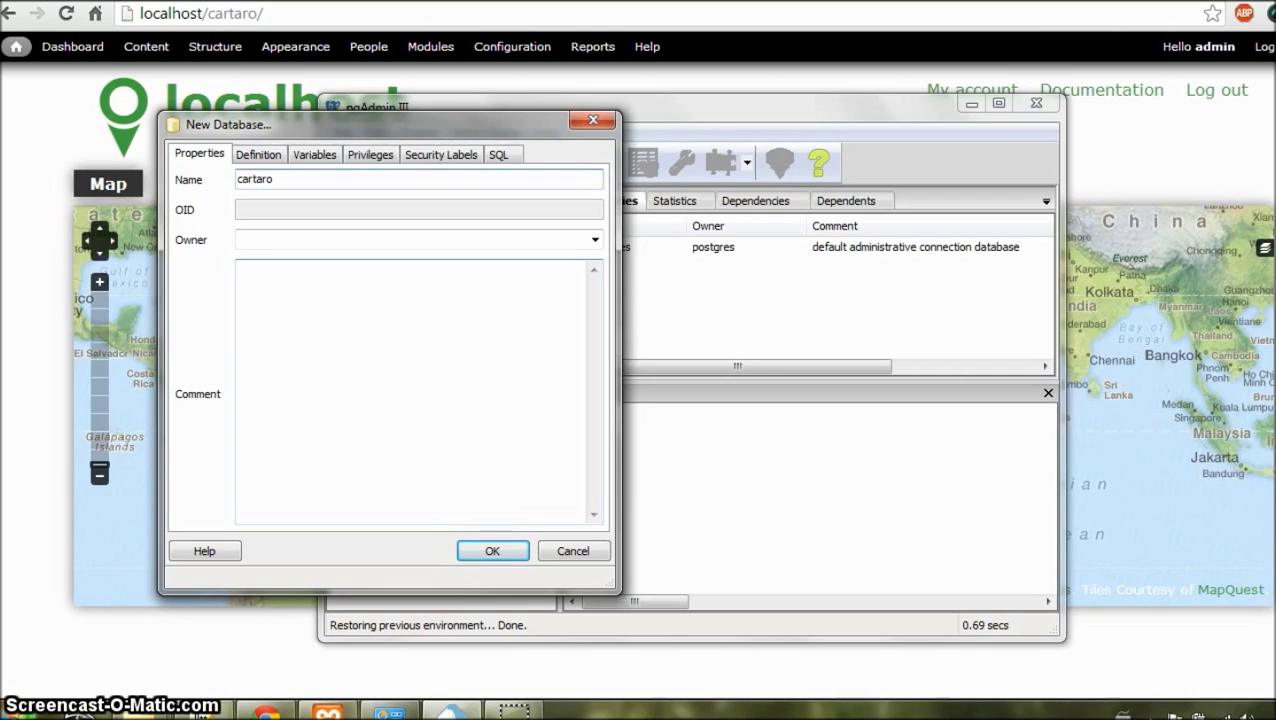
left_click(595, 239)
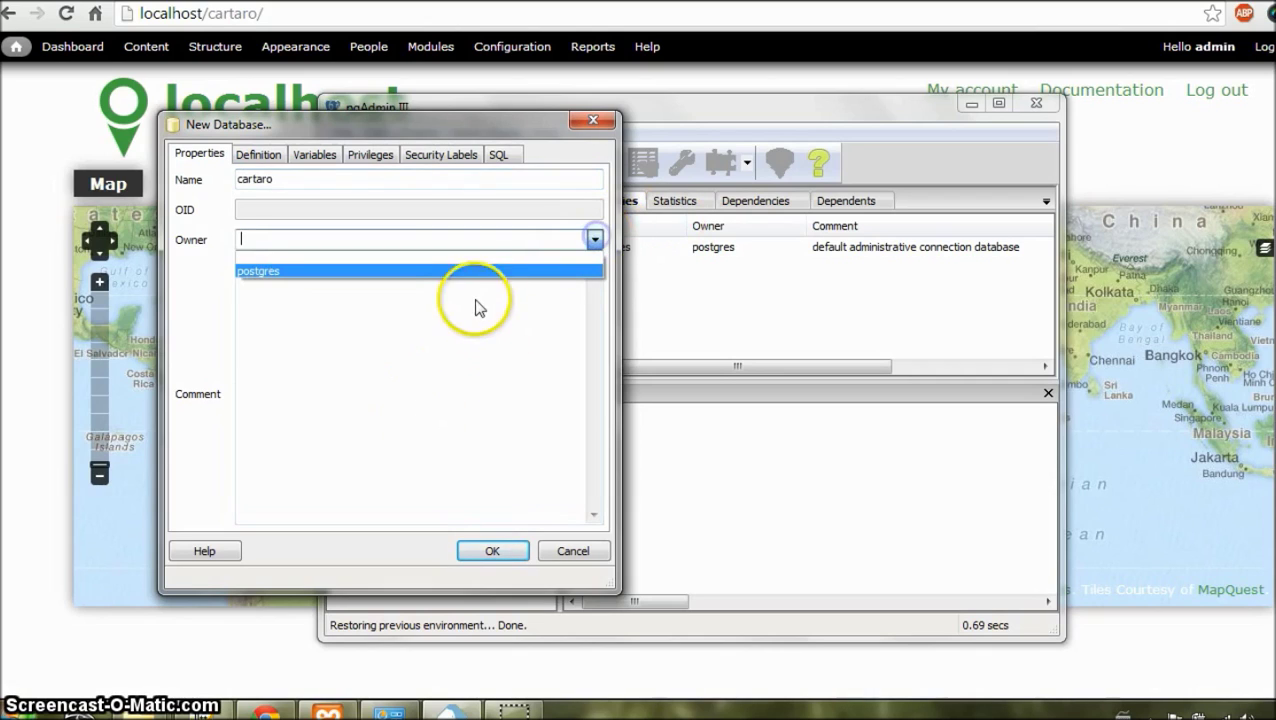
left_click(464, 268)
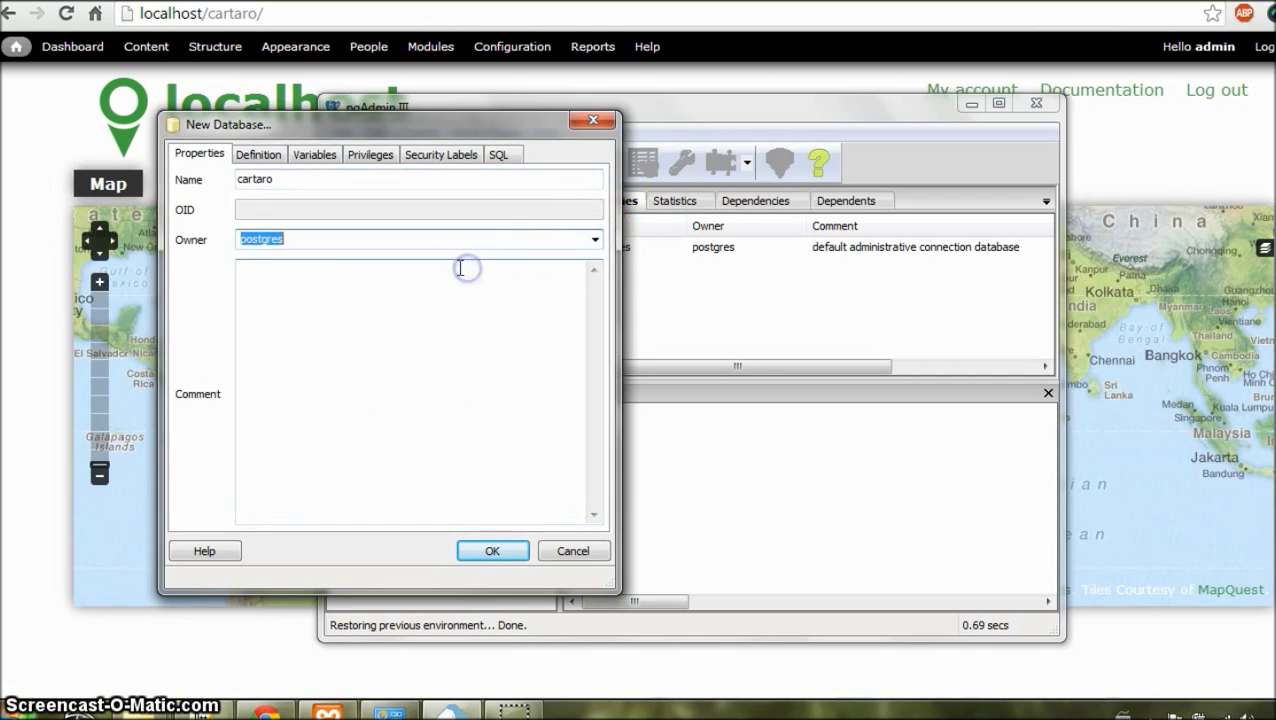
left_click(256, 162)
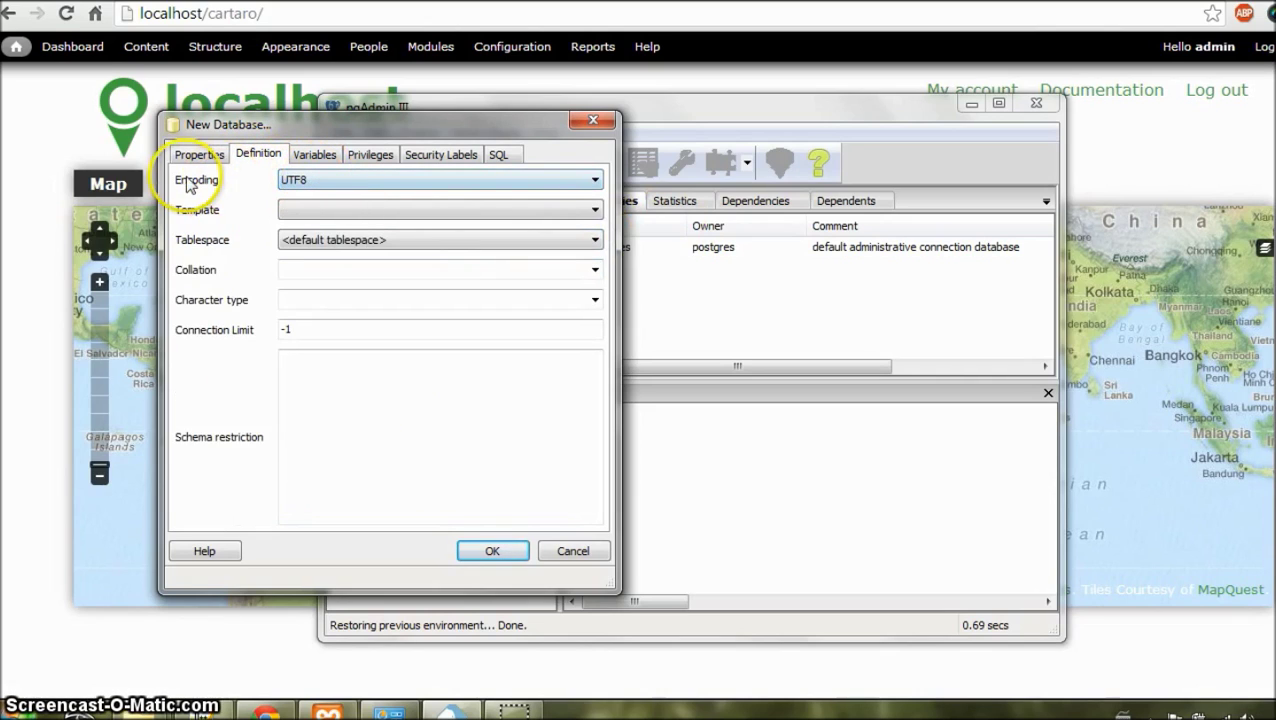
left_click(487, 556)
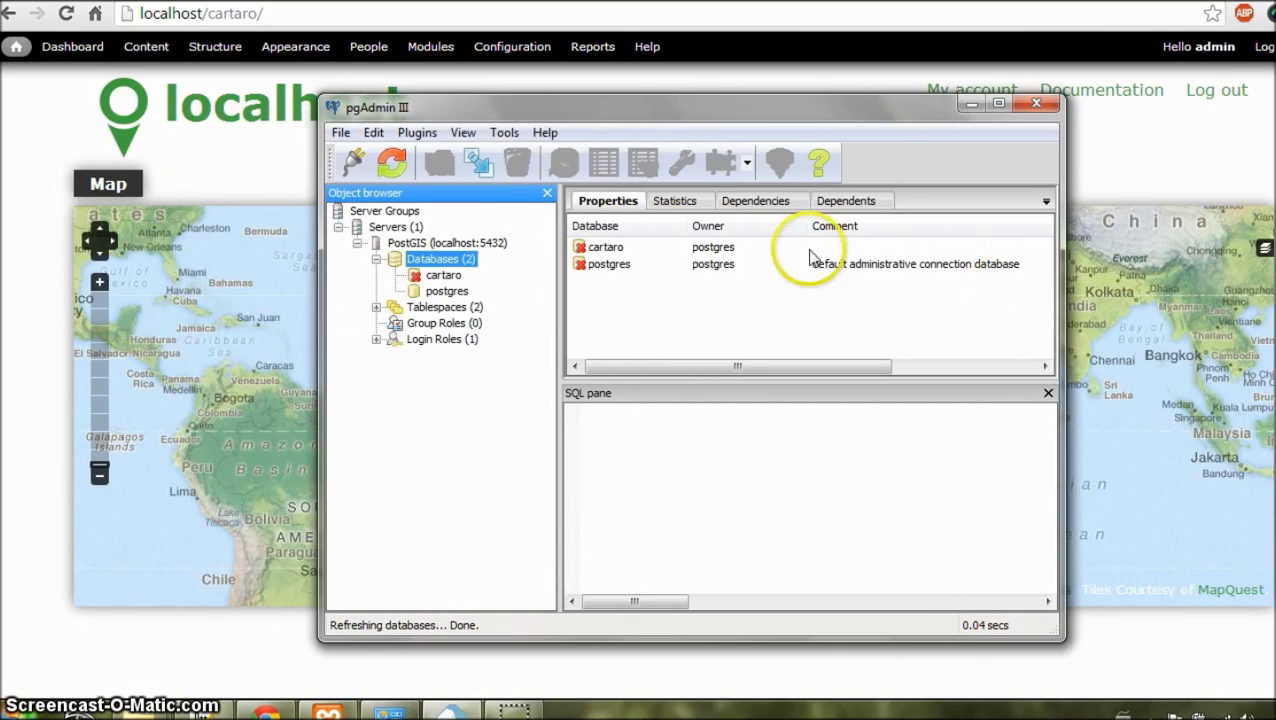
Step: Inspect the cartaro database's properties and close them without changes
left_click(588, 245)
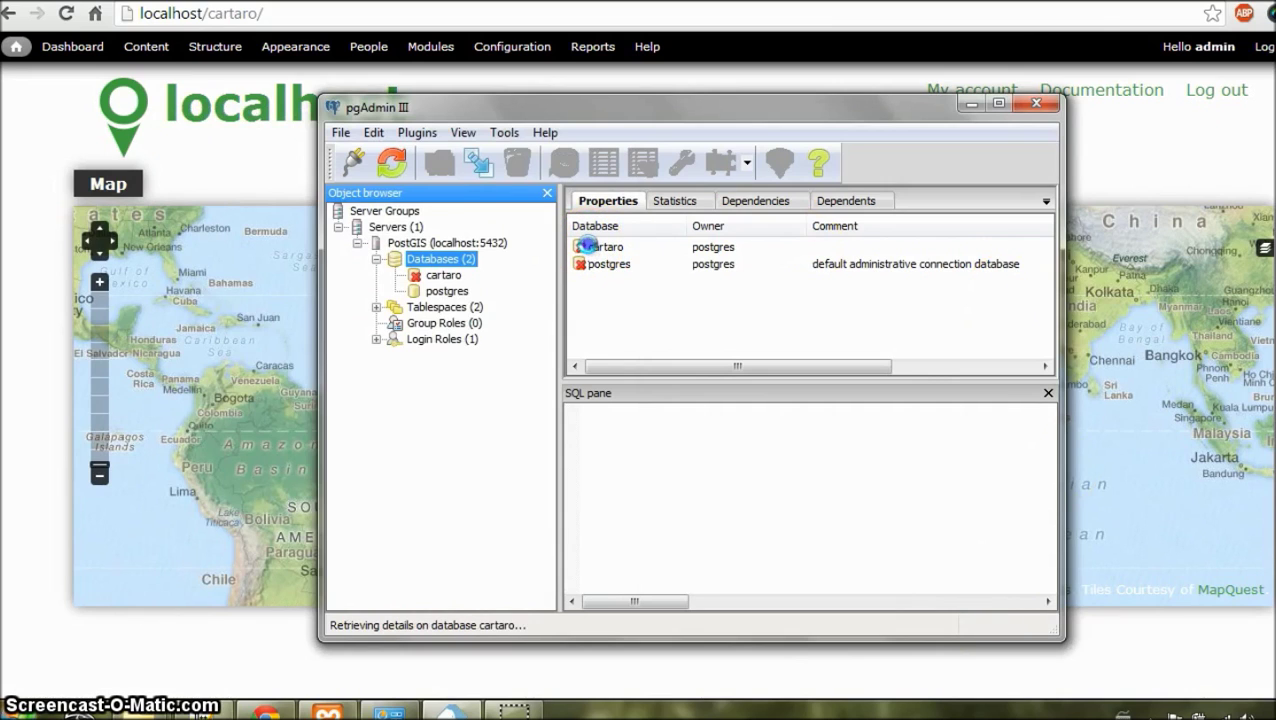
double_click(588, 245)
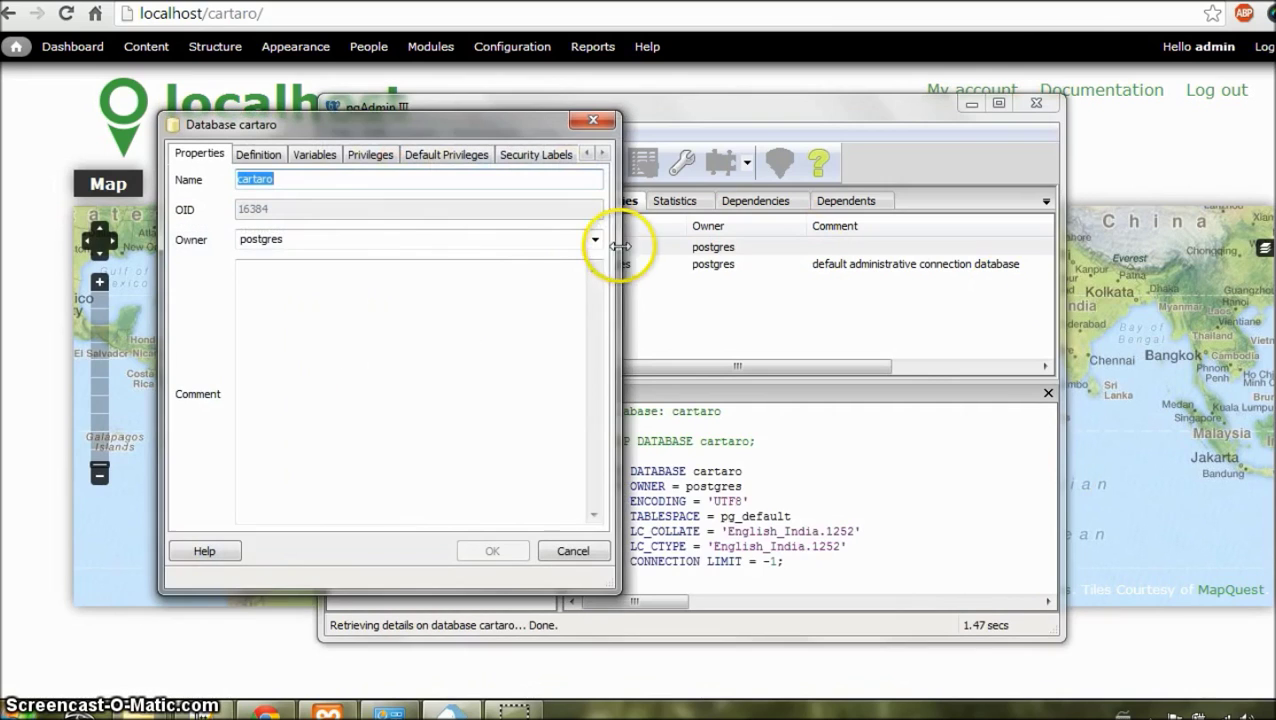
left_click(573, 551)
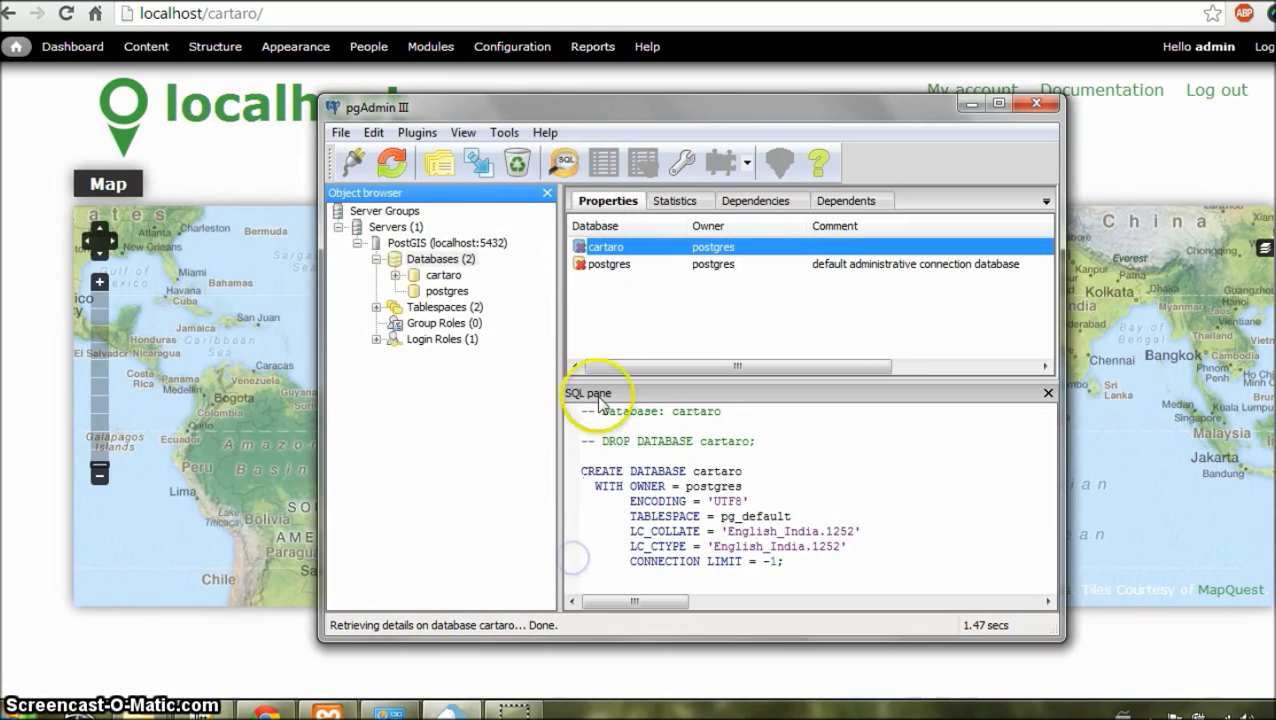
Step: Run 'CREATE EXTENSION postgis;' in a SQL query window on cartaro, then close it
left_click(563, 168)
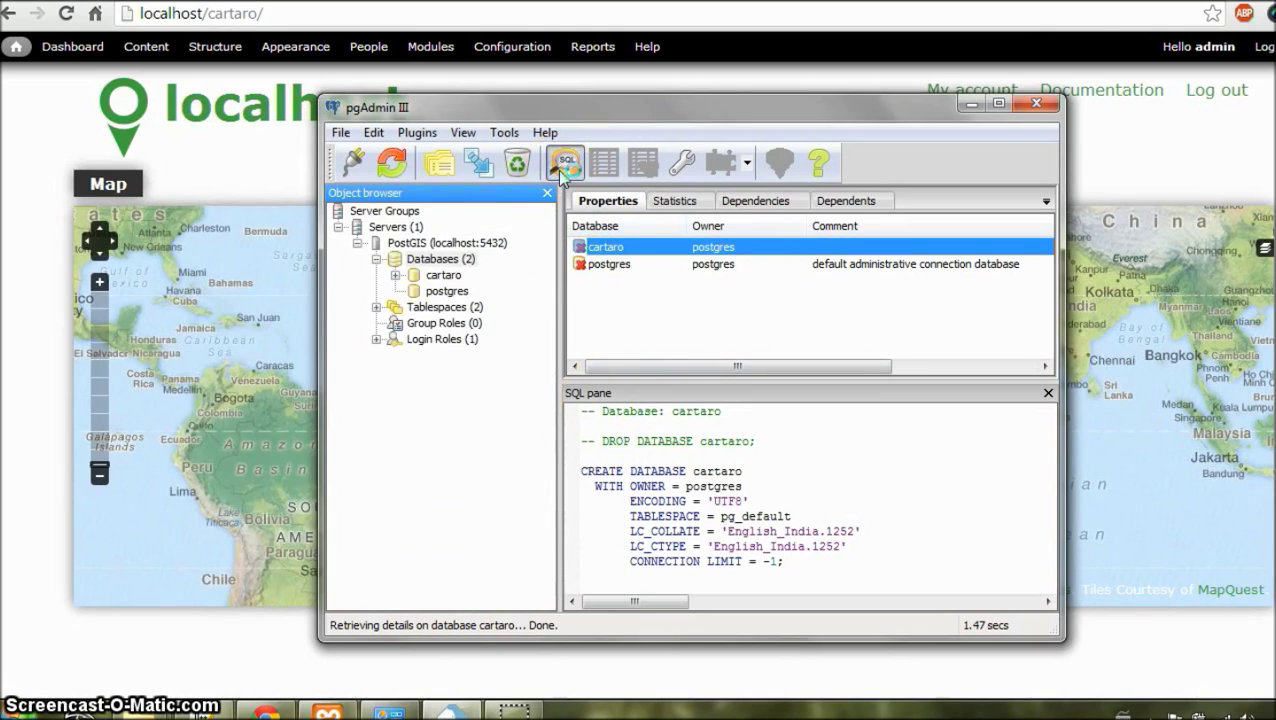
left_click_drag(358, 92, 561, 134)
type("CREATE EXTENSION postgis;")
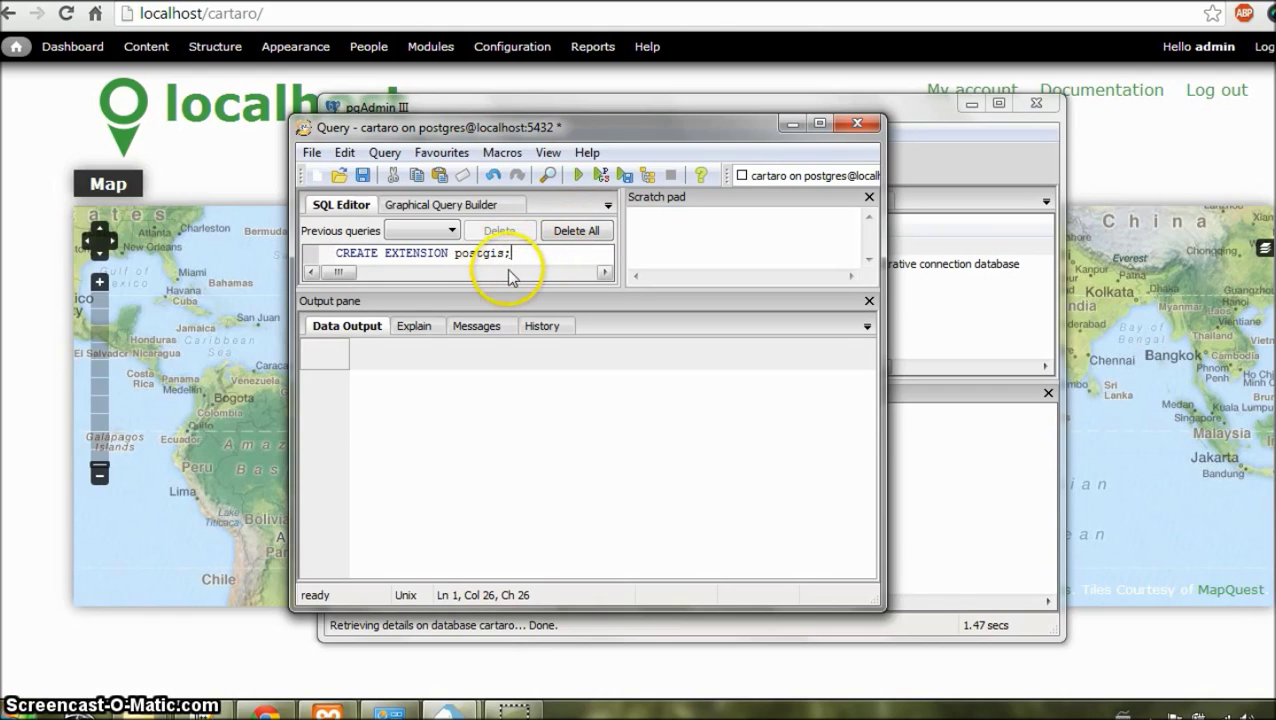
key("F5")
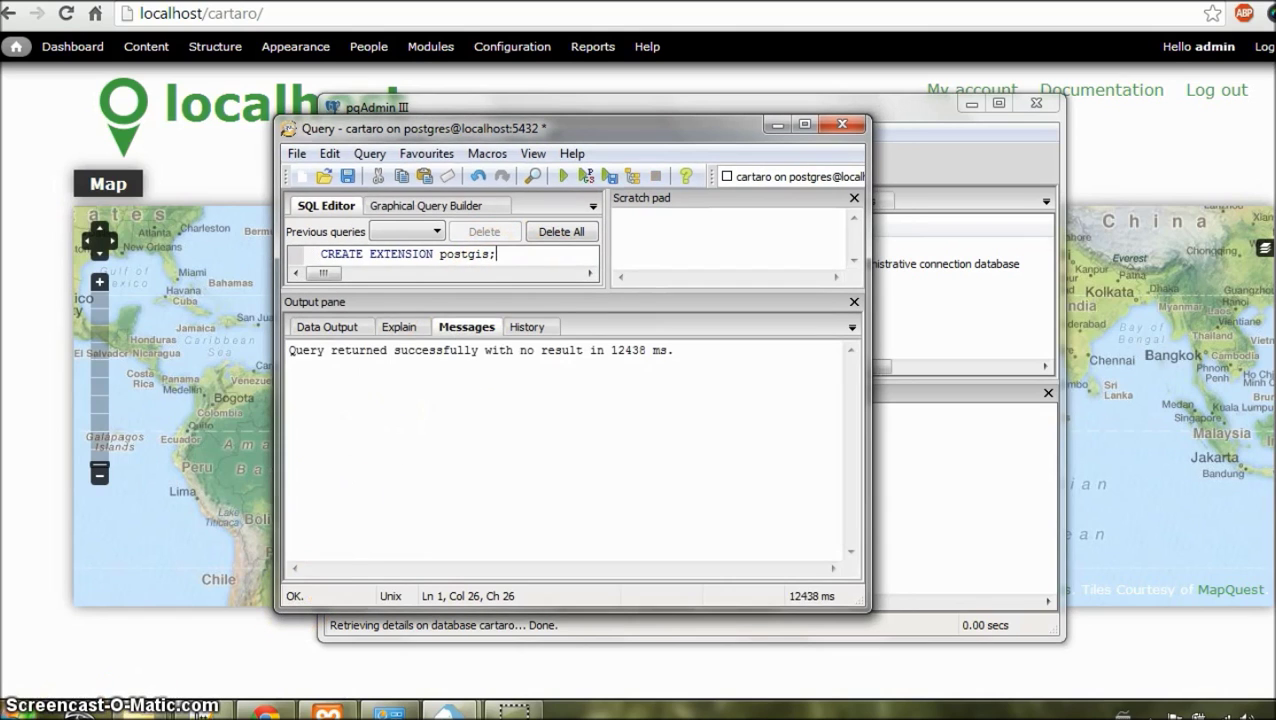
left_click(839, 125)
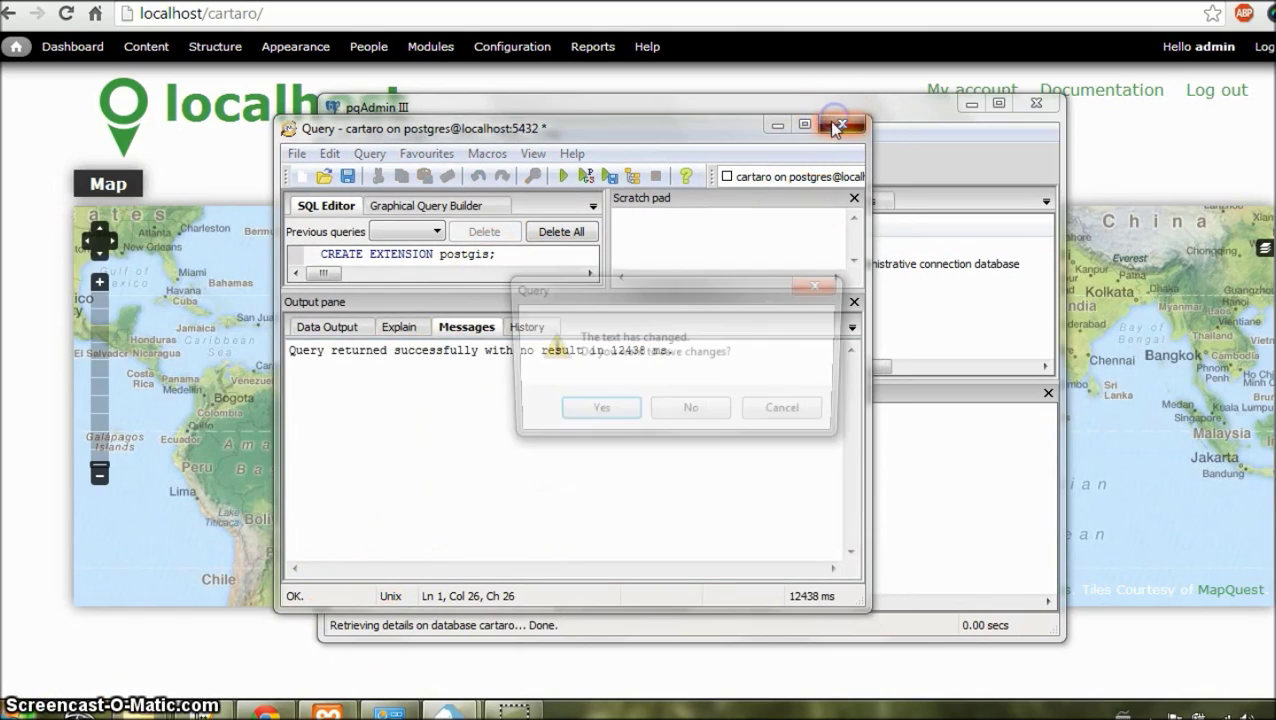
Step: Discard the unsaved query, then expand cartaro > Schemas > public to review Functions and Views
left_click(670, 410)
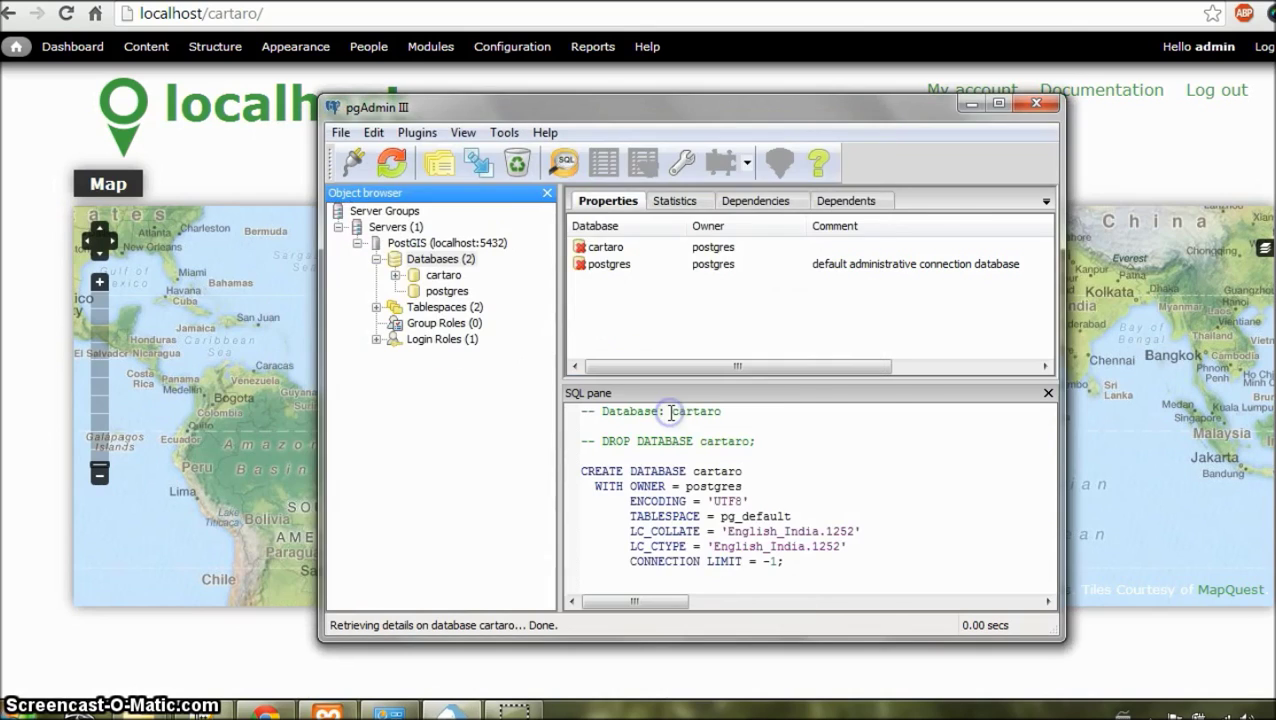
left_click(584, 249)
left_click(584, 249)
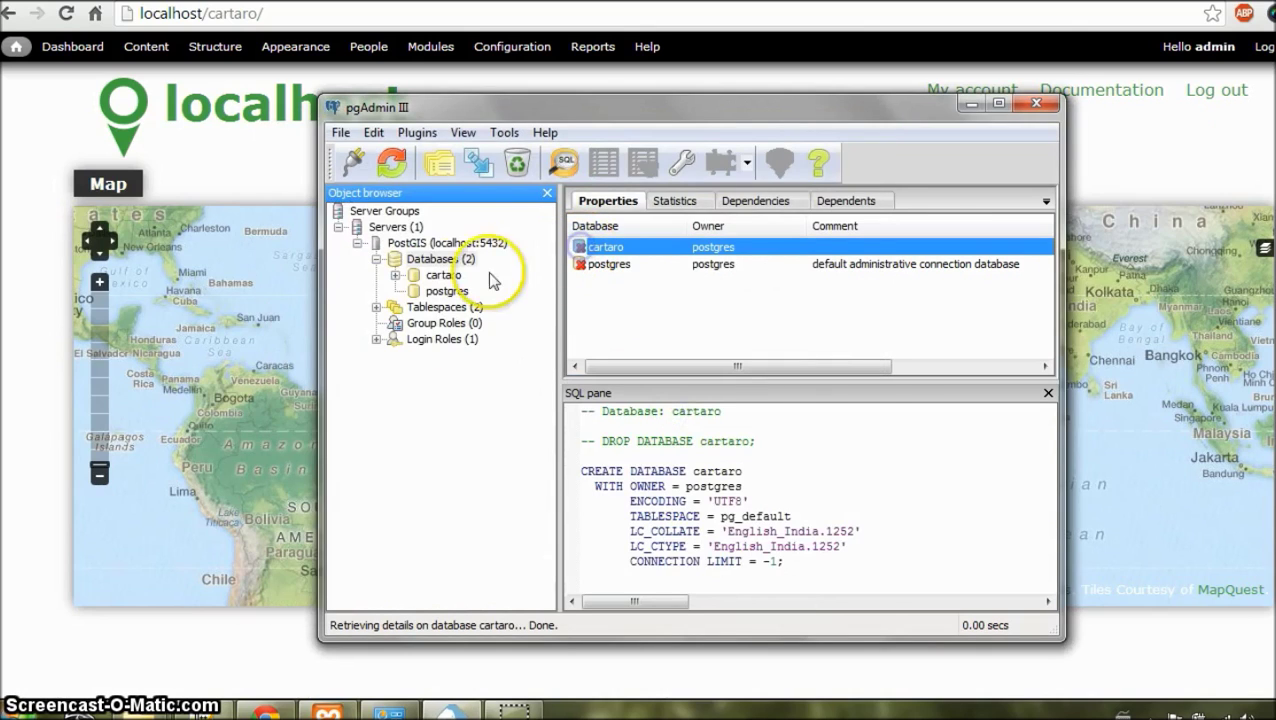
left_click(395, 275)
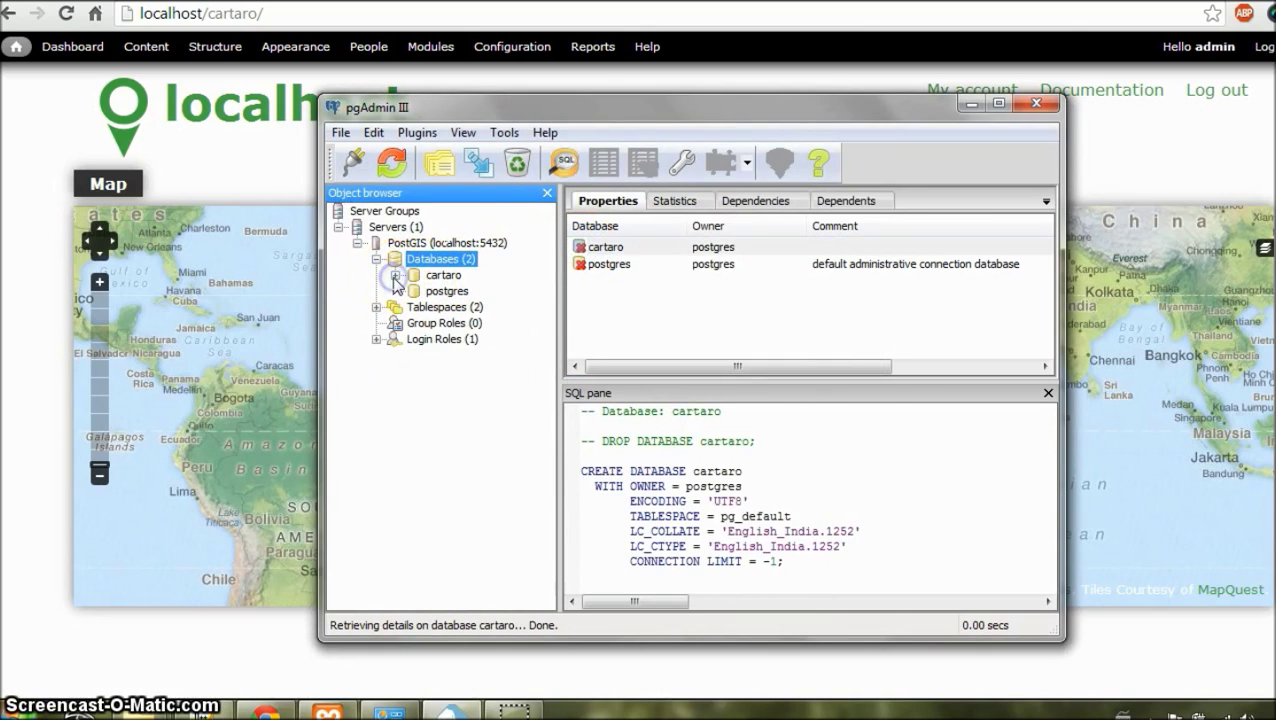
left_click(414, 323)
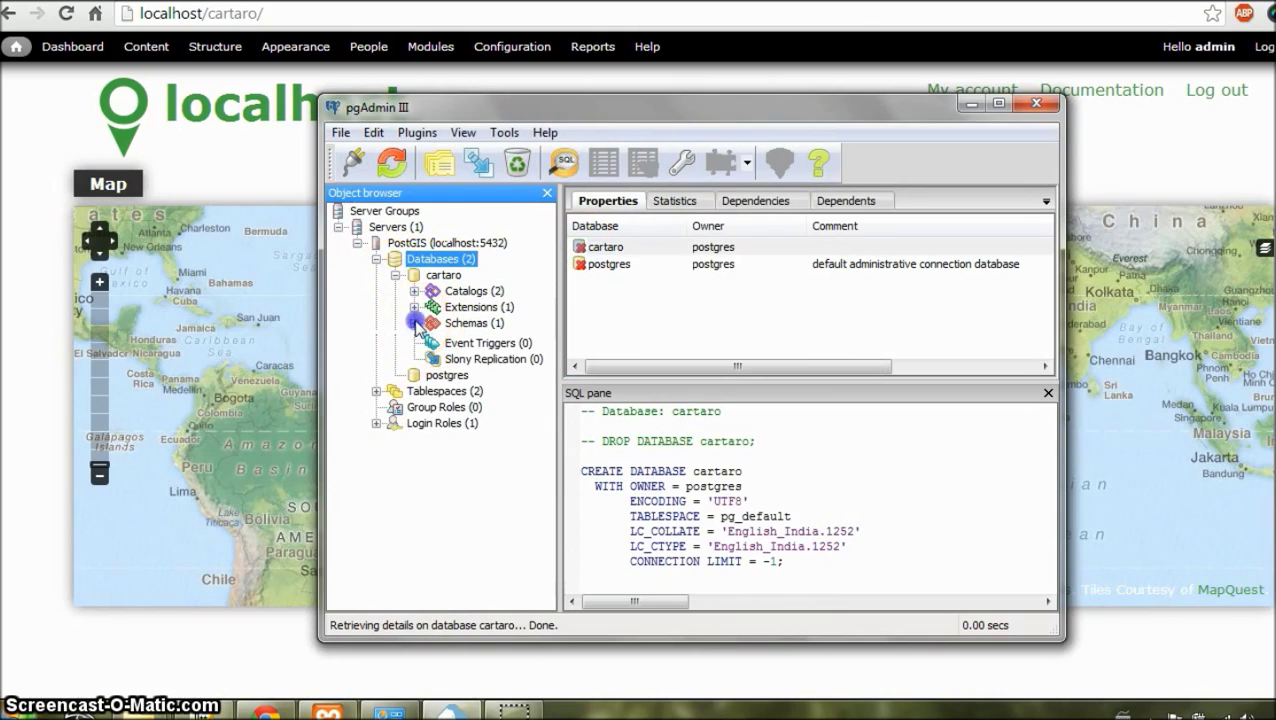
left_click(431, 340)
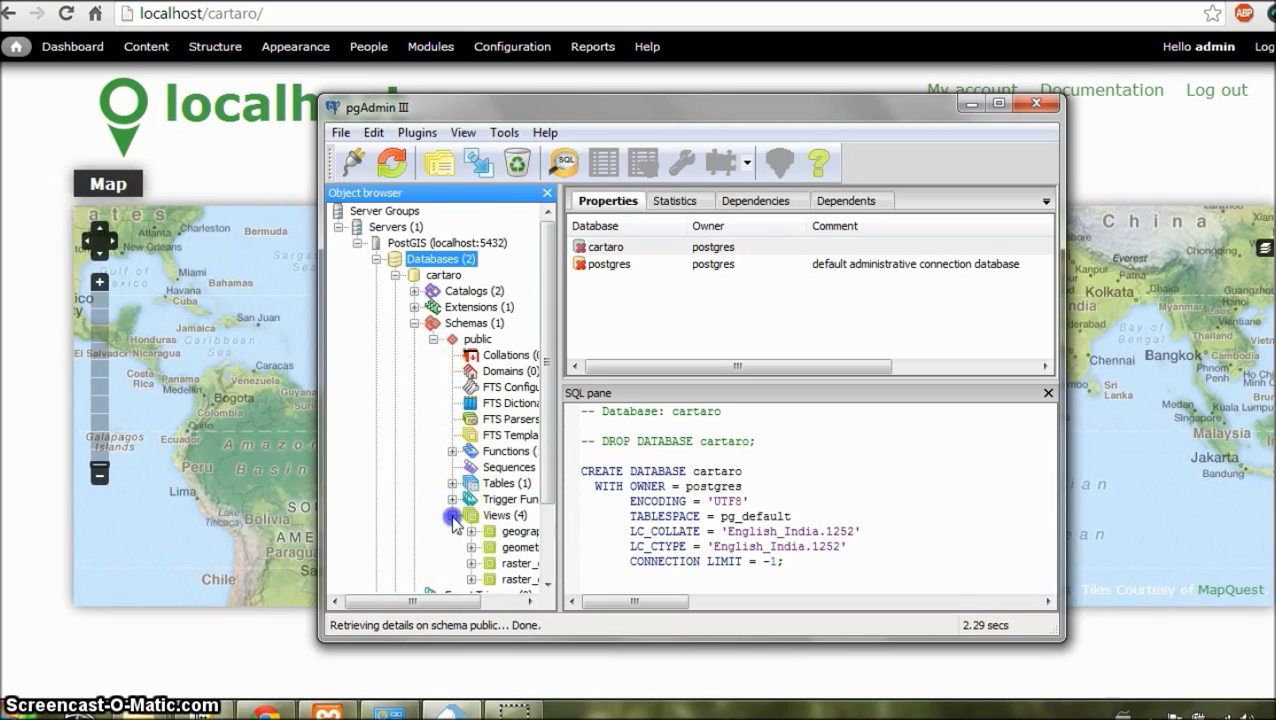
scroll(458, 540, "down", 3)
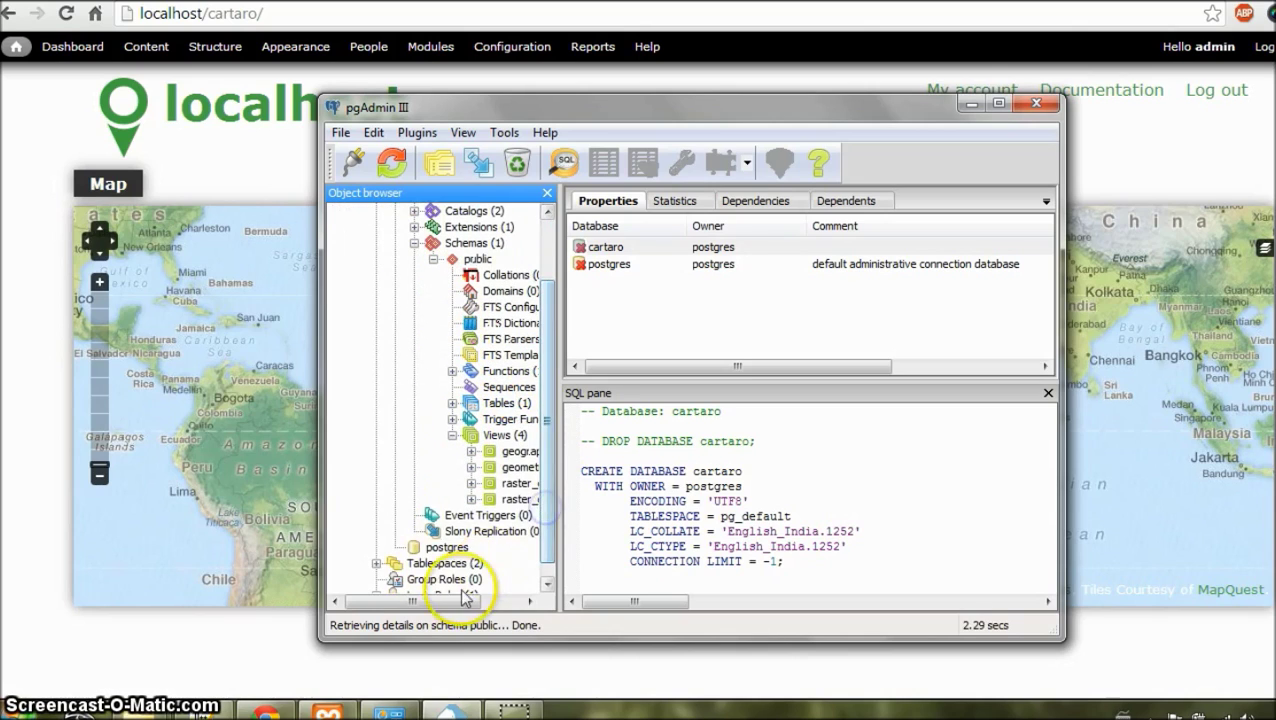
scroll(460, 598, "right", 3)
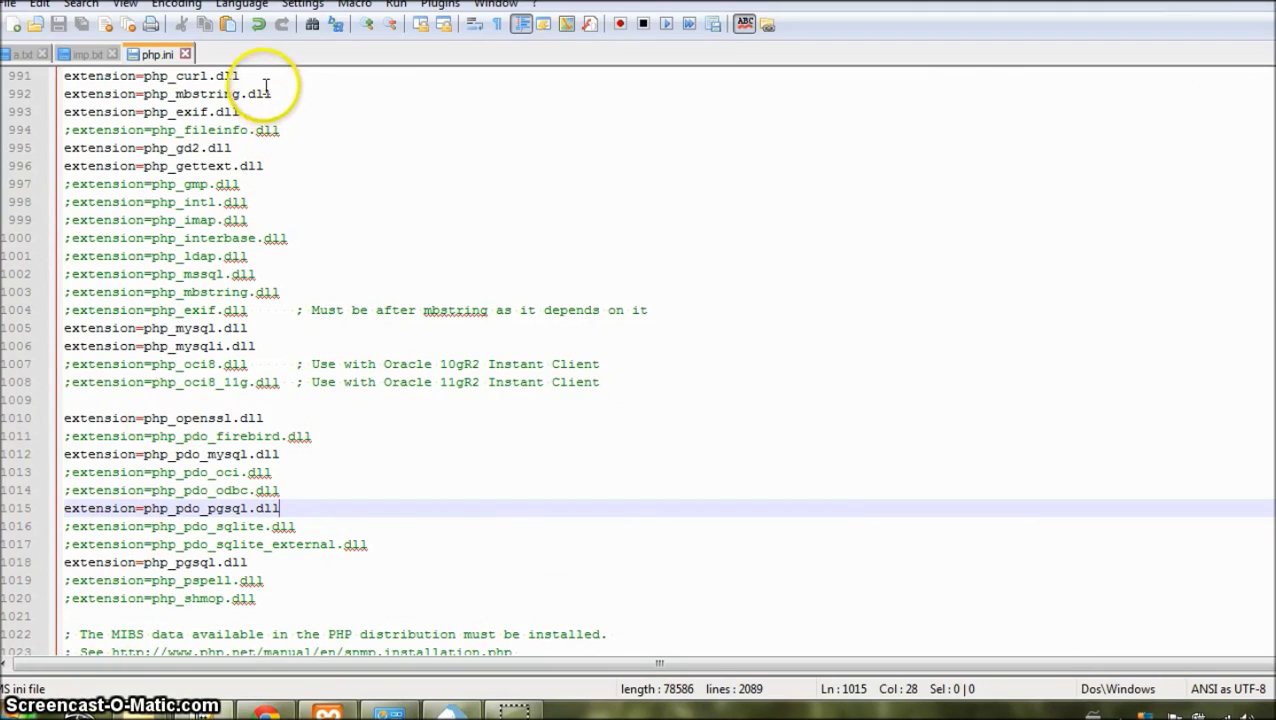
Step: Highlight the enabled php_curl.dll, php_pdo_pgsql.dll and php_pgsql.dll extension lines in php.ini
left_click_drag(244, 76, 68, 78)
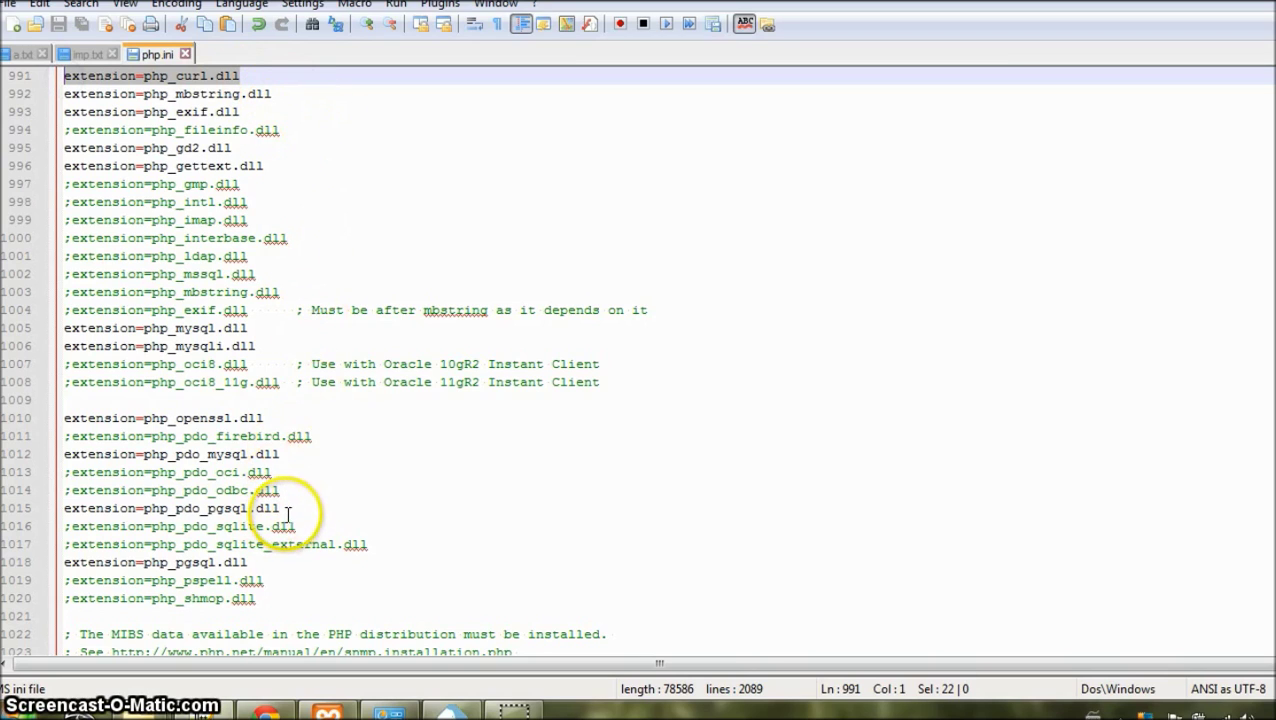
left_click_drag(280, 508, 37, 506)
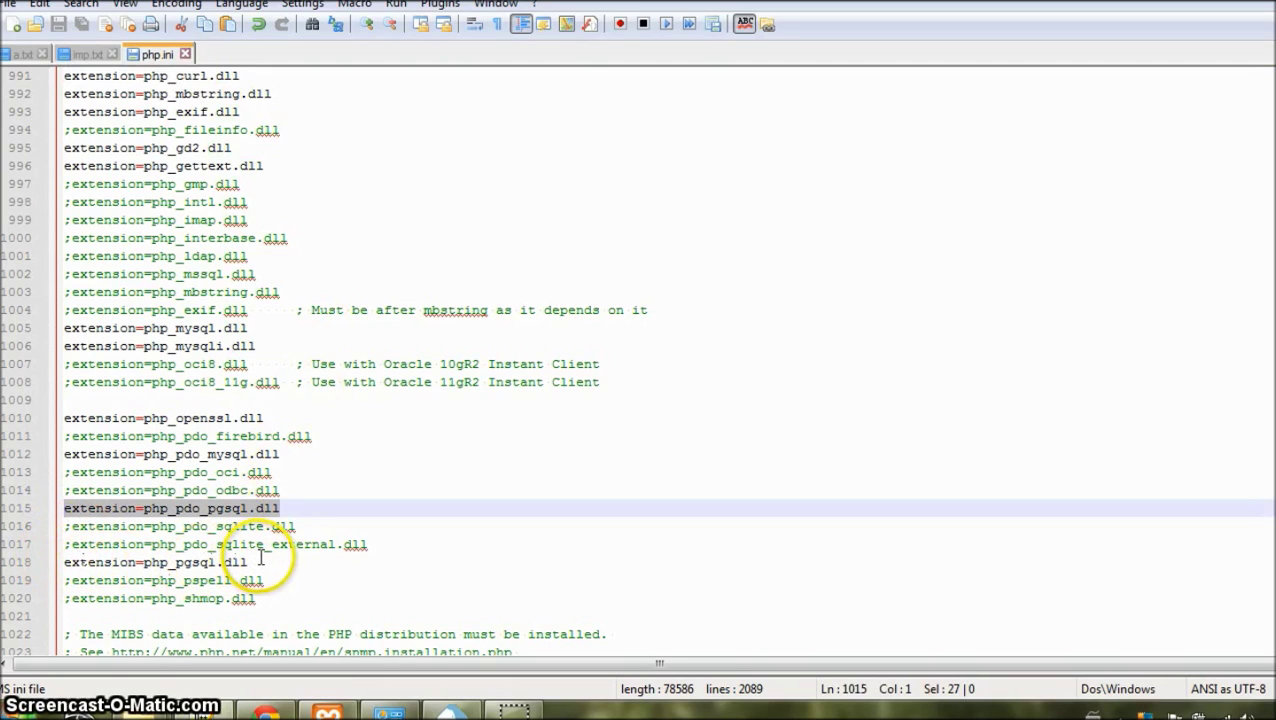
left_click_drag(250, 562, 47, 572)
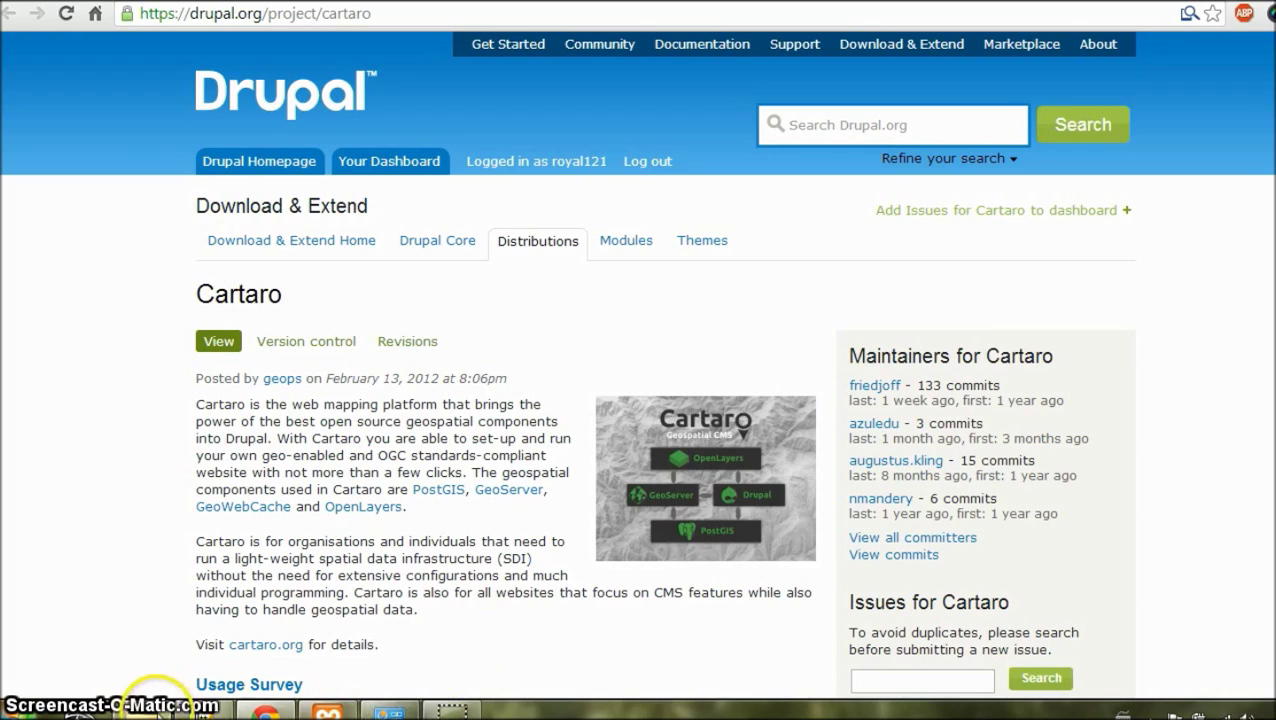
Step: Show the extracted cartaro folder under D:\xampp\htdocs in Windows Explorer
left_click(148, 708)
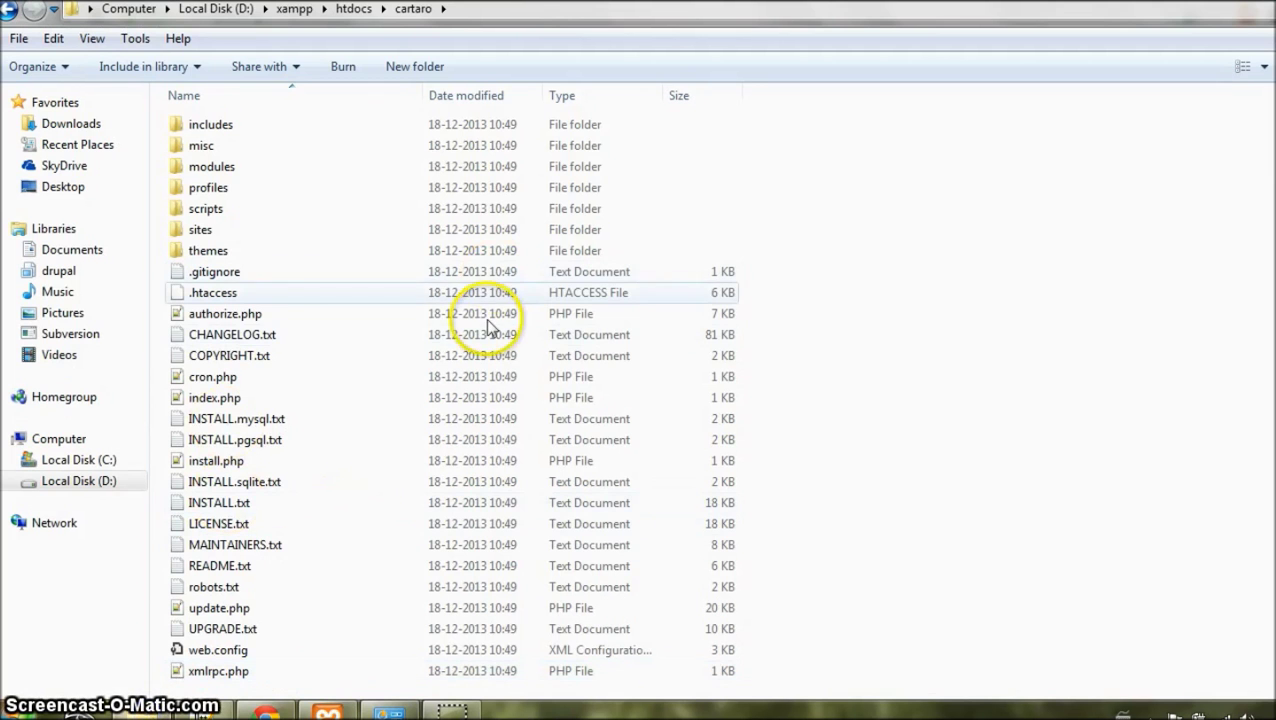
Step: Bring up the XAMPP Control Panel and move its window aside to confirm Apache is running
left_click(329, 712)
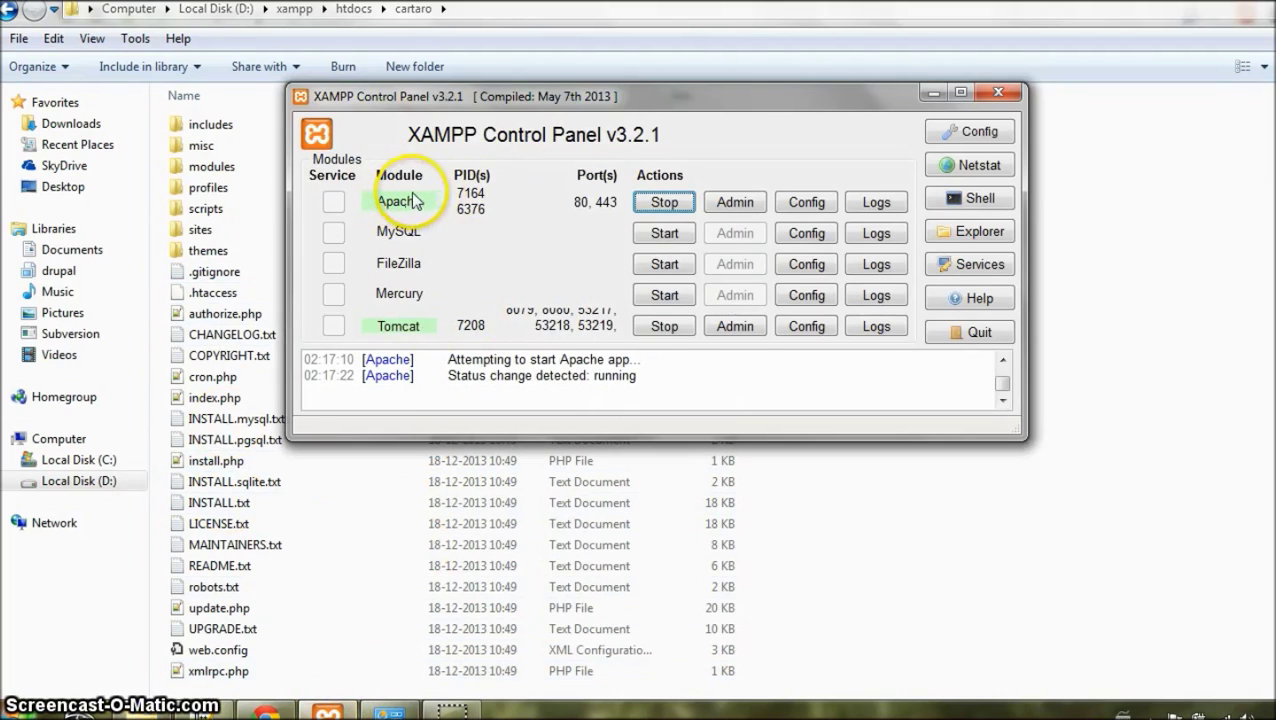
left_click_drag(661, 100, 768, 124)
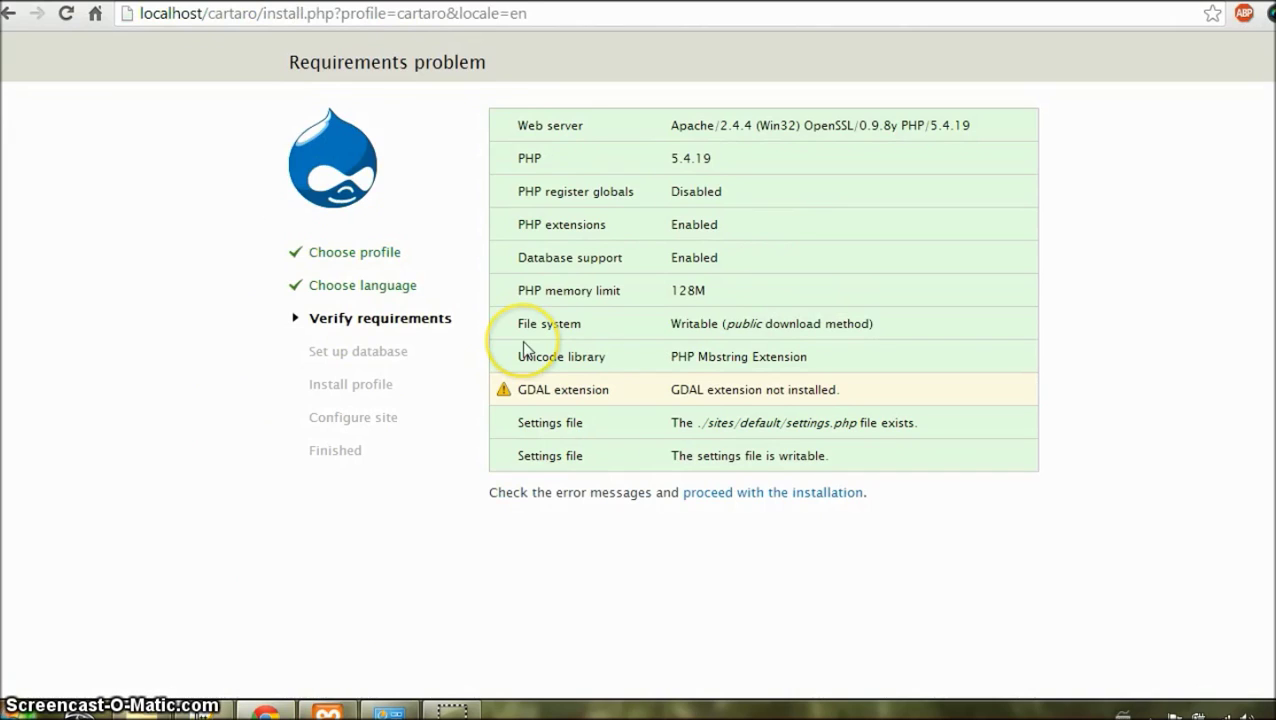
Step: Proceed past the GDAL warning and enter database name cartaro with username postgres
left_click(729, 493)
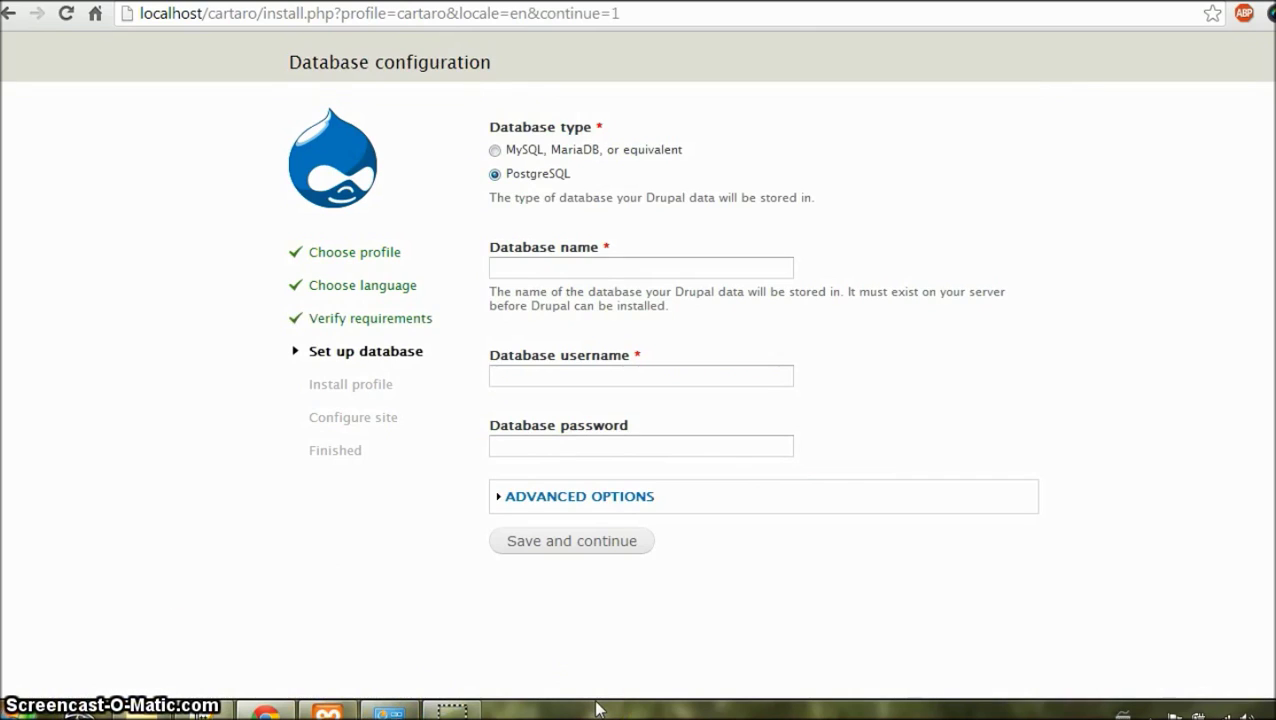
left_click(541, 269)
type("cartaro")
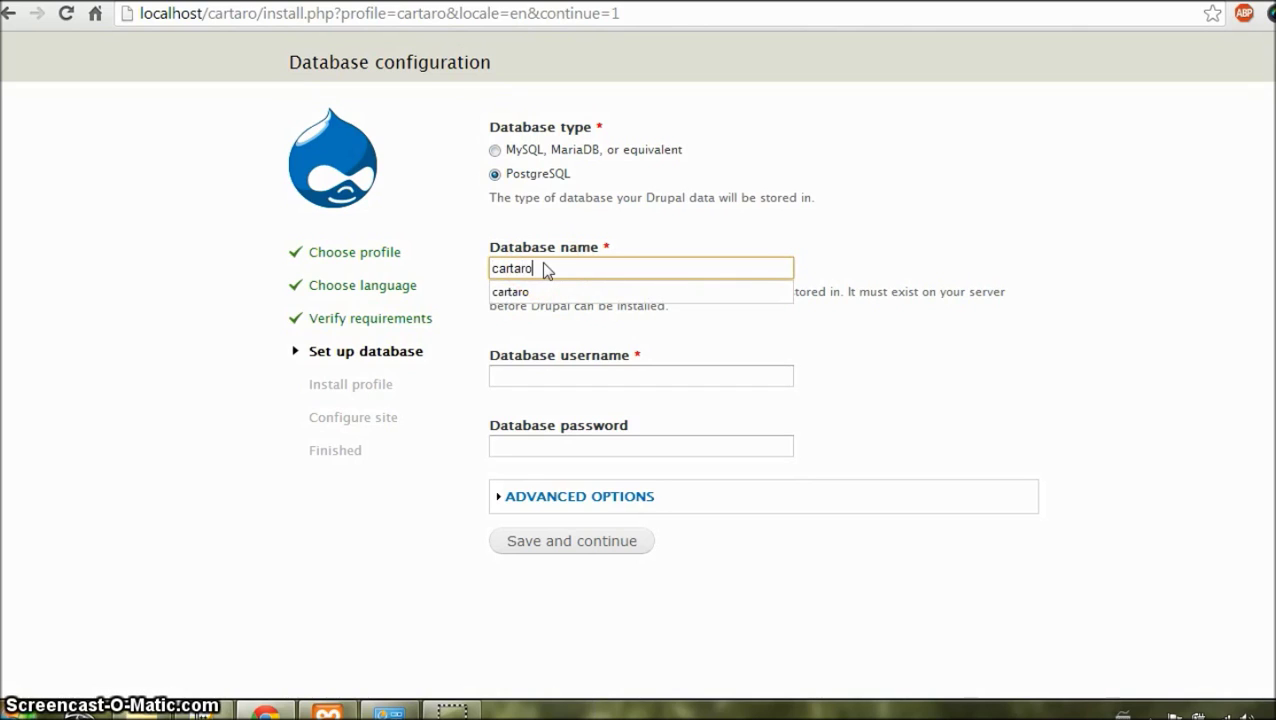
key("Tab")
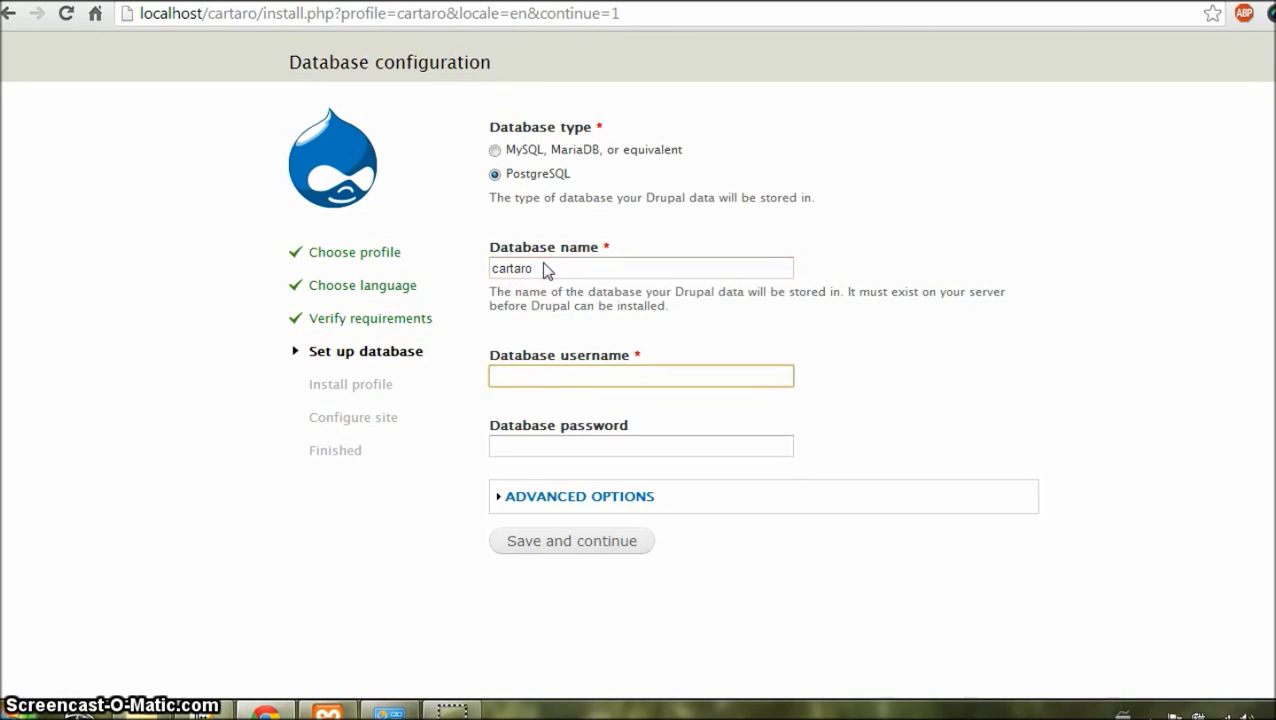
type("p")
key("Down")
key("Return")
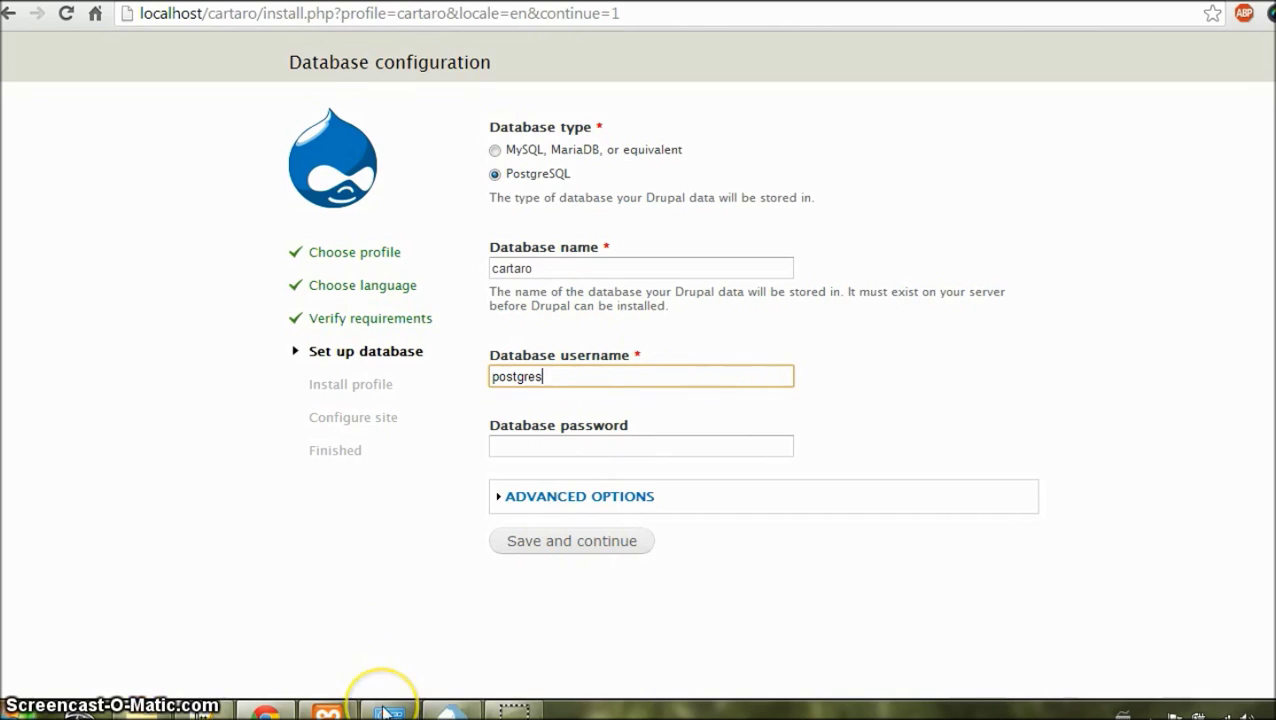
Step: Expand Advanced Options, keep host localhost and set port 5432, then return to pgAdmin III
key("Tab")
key("Tab")
key("Return")
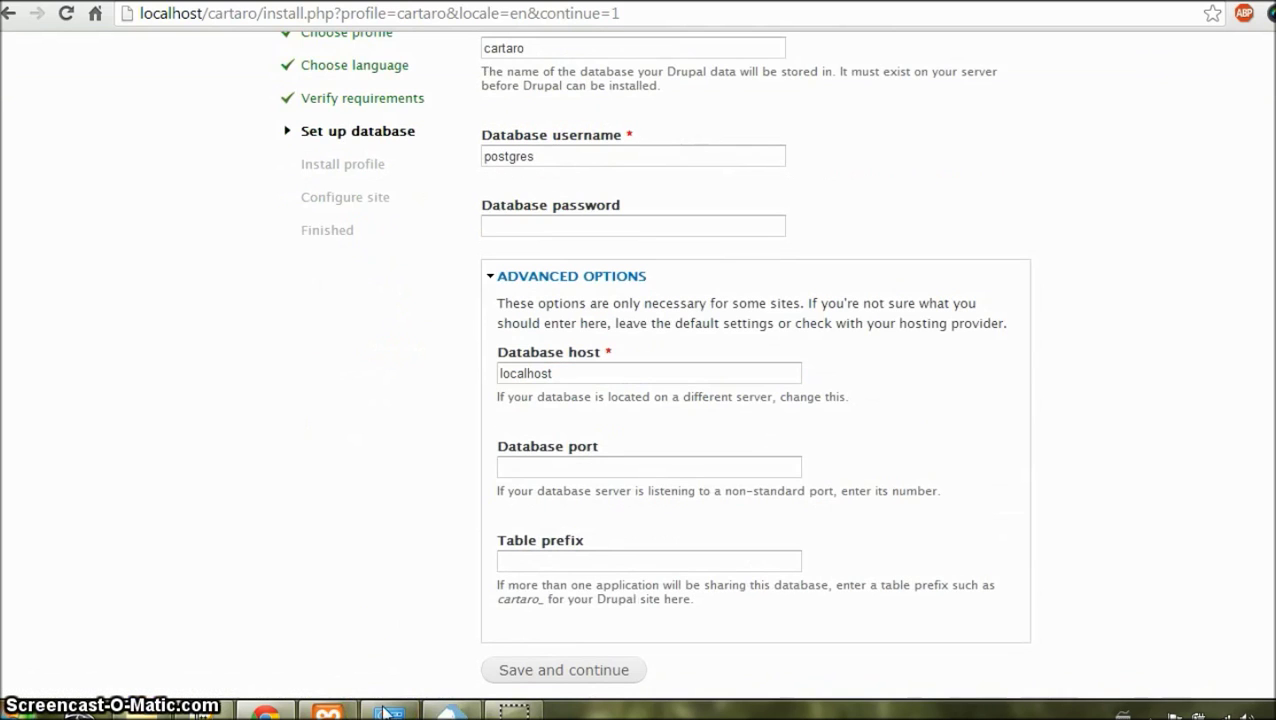
key("Tab")
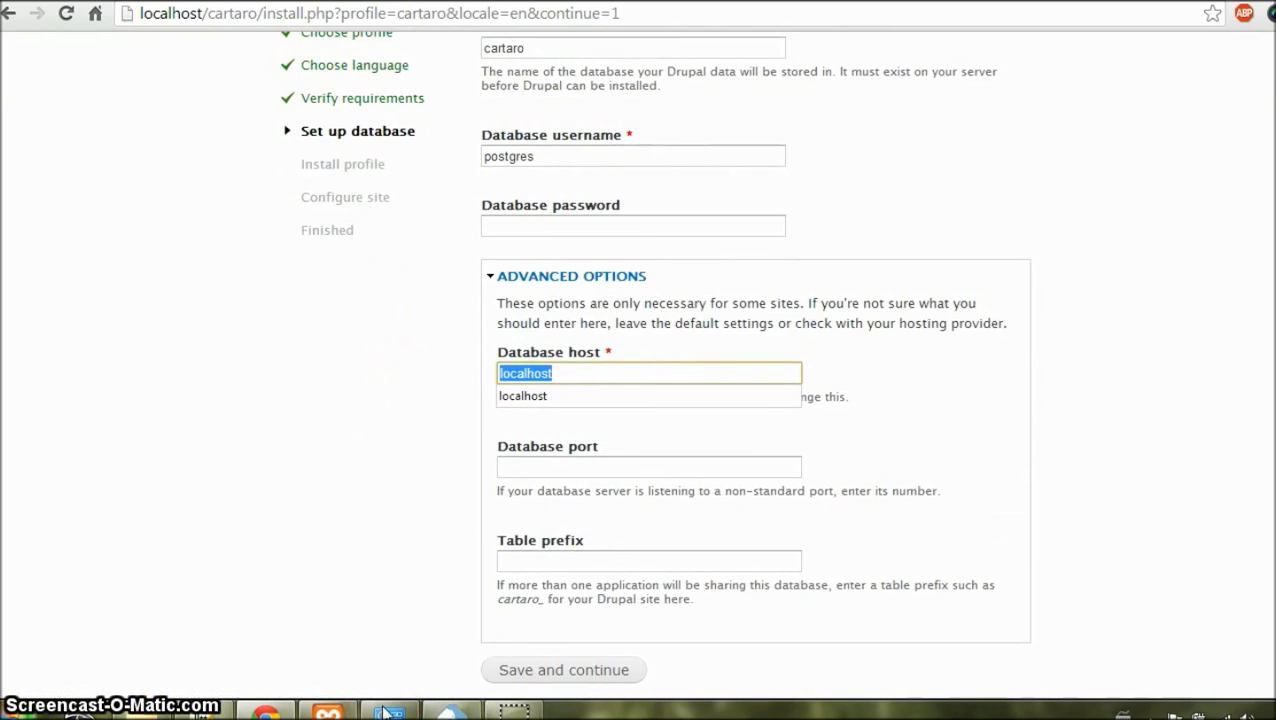
left_click(570, 470)
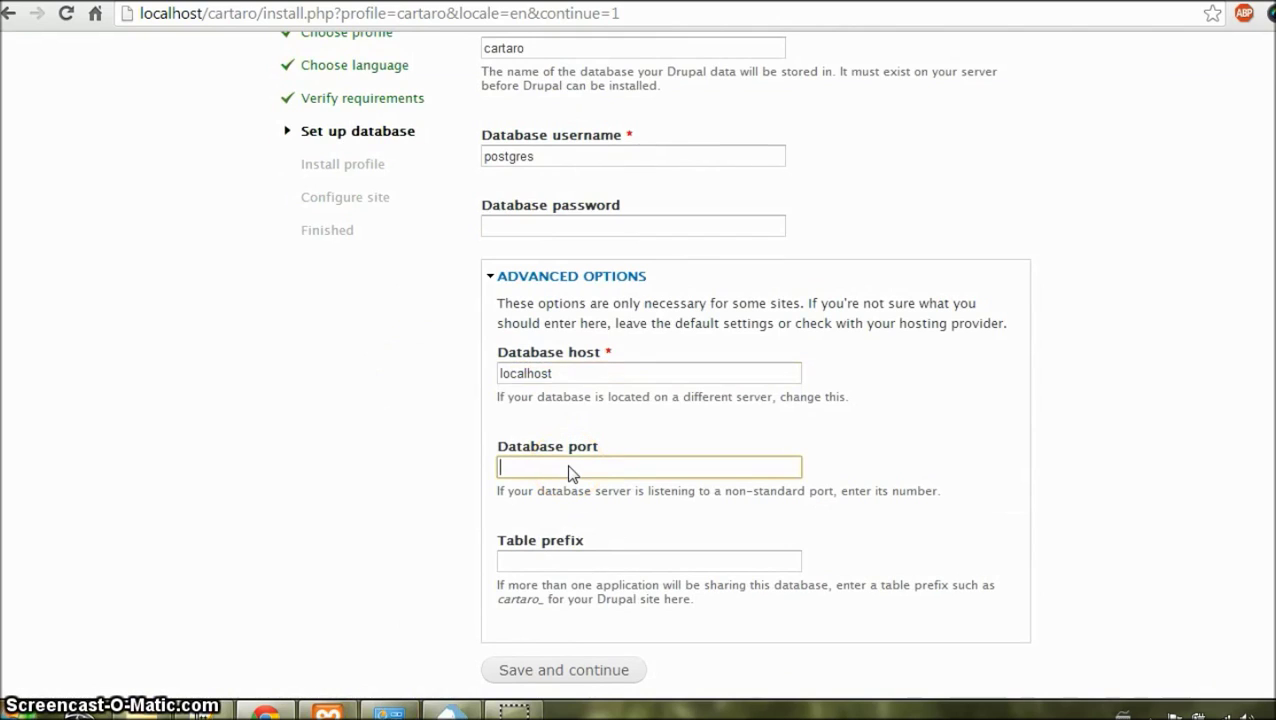
type("5432")
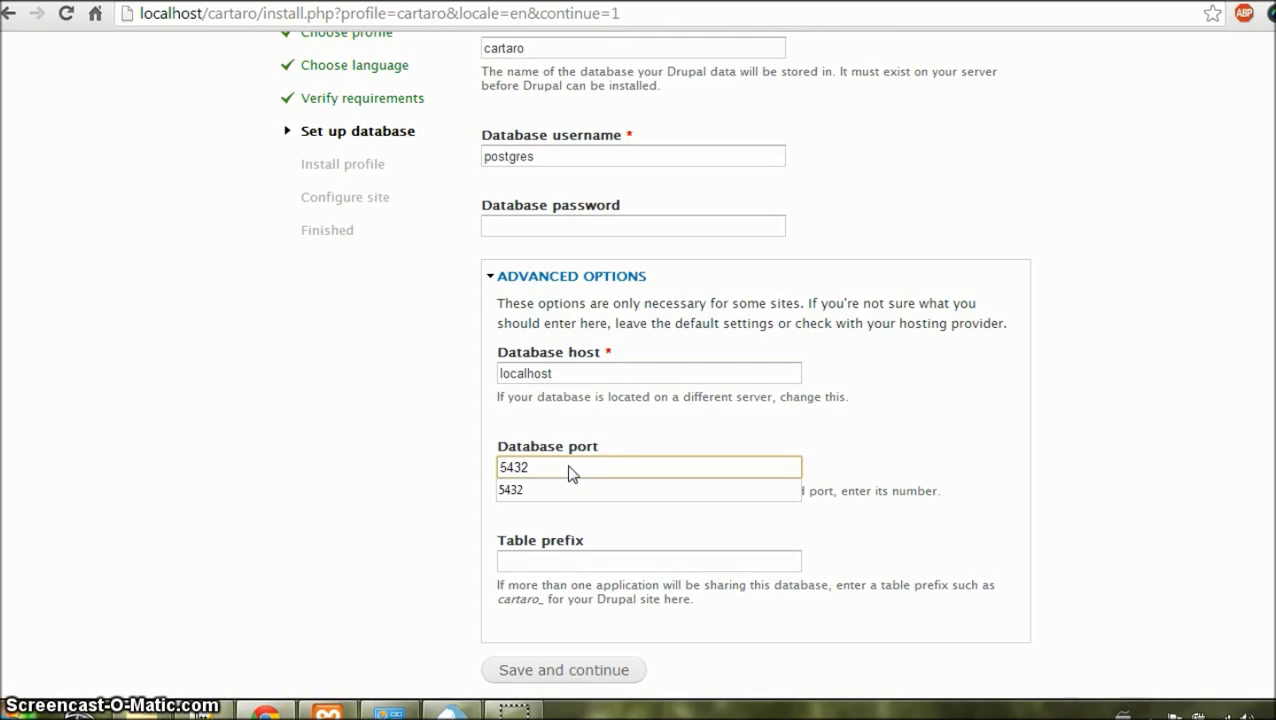
left_click(530, 556)
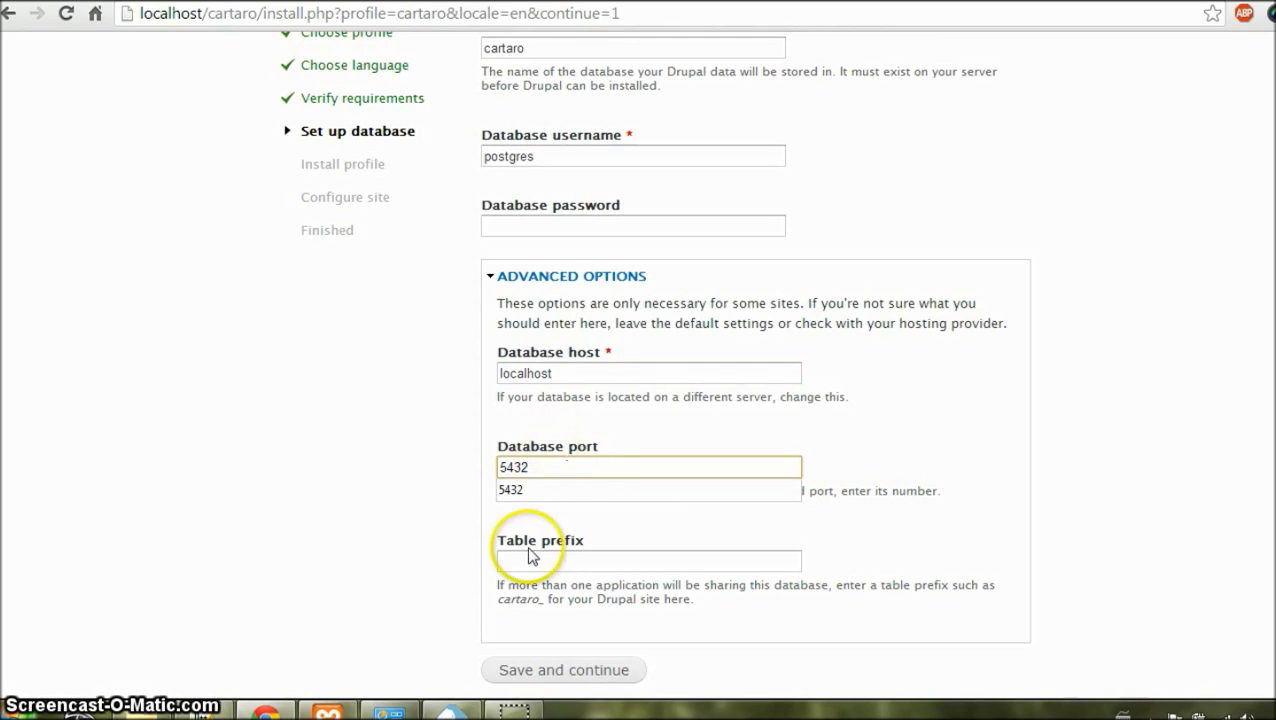
left_click(455, 708)
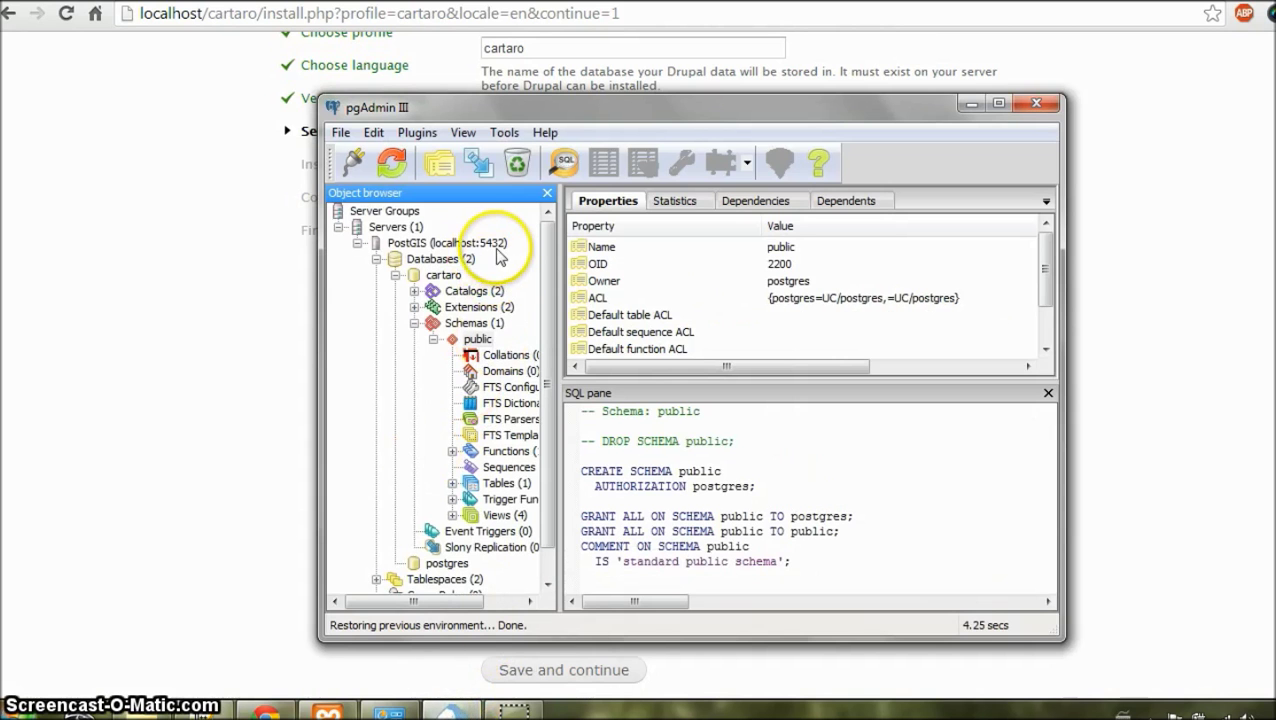
Step: Minimize pgAdmin III and submit the PostgreSQL database settings so the install runs
left_click(970, 103)
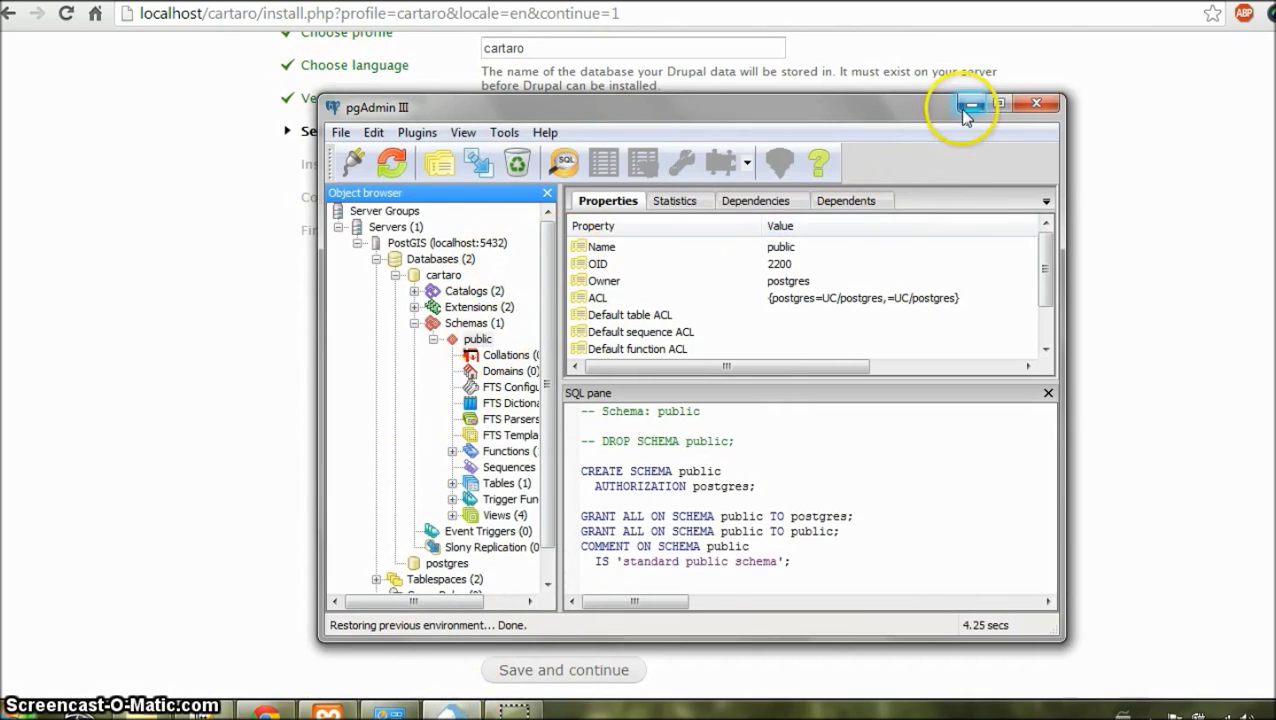
key("Return")
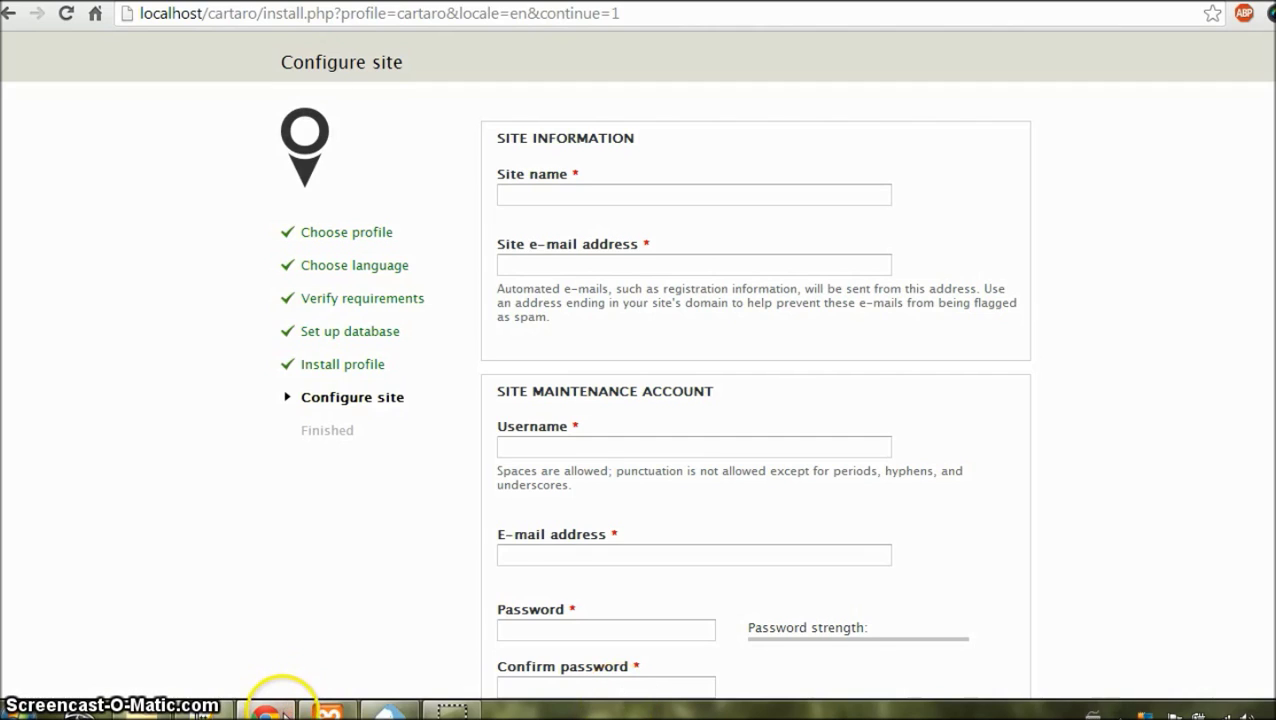
mouse_move(283, 712)
left_click(196, 600)
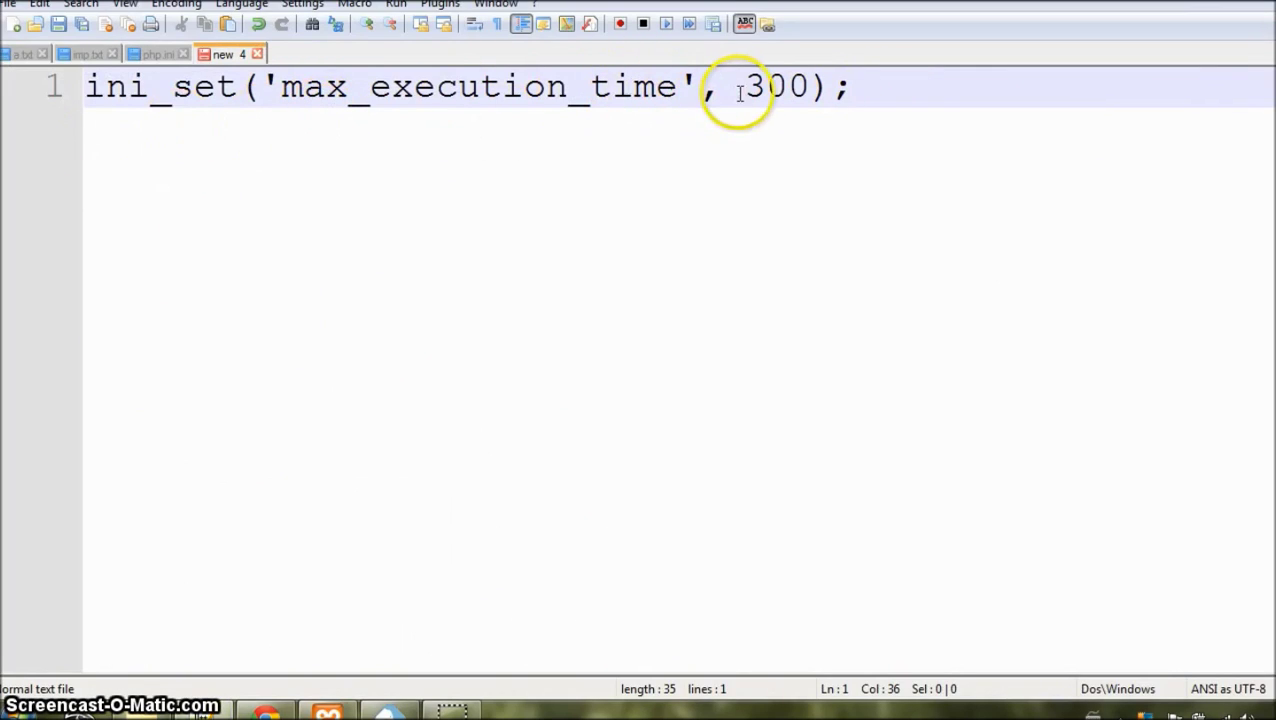
left_click_drag(748, 86, 812, 95)
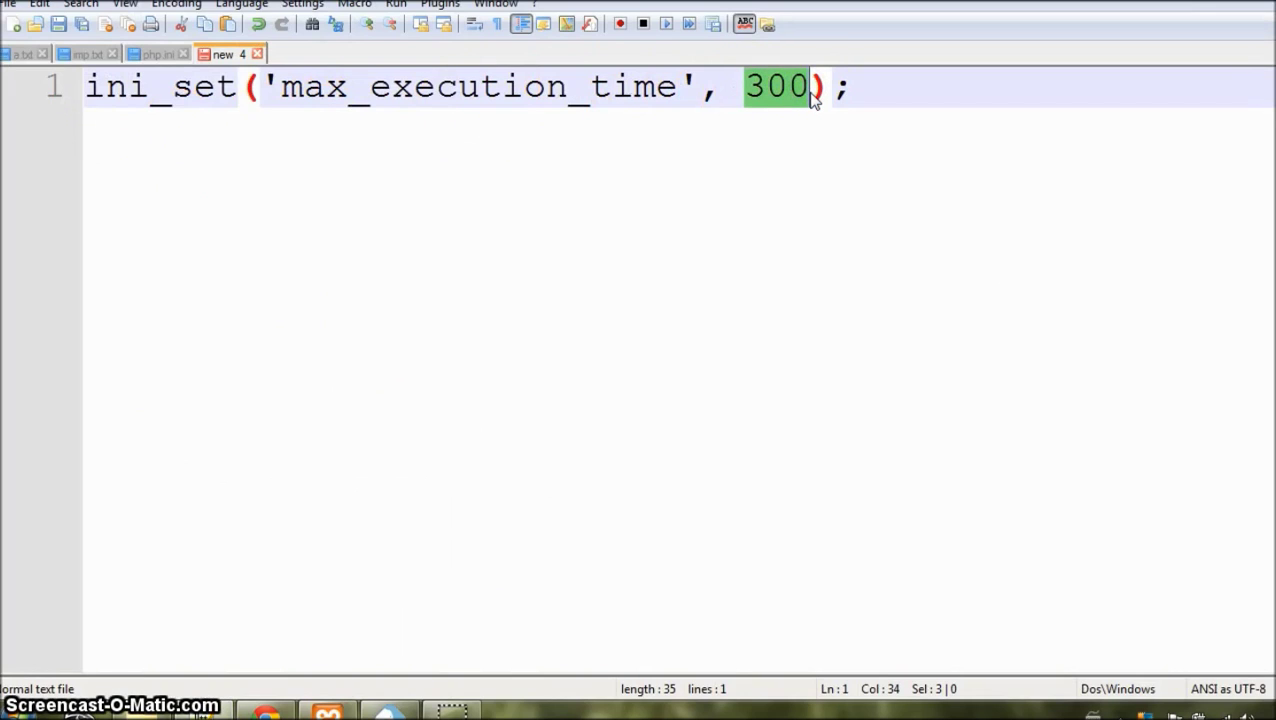
left_click(846, 179)
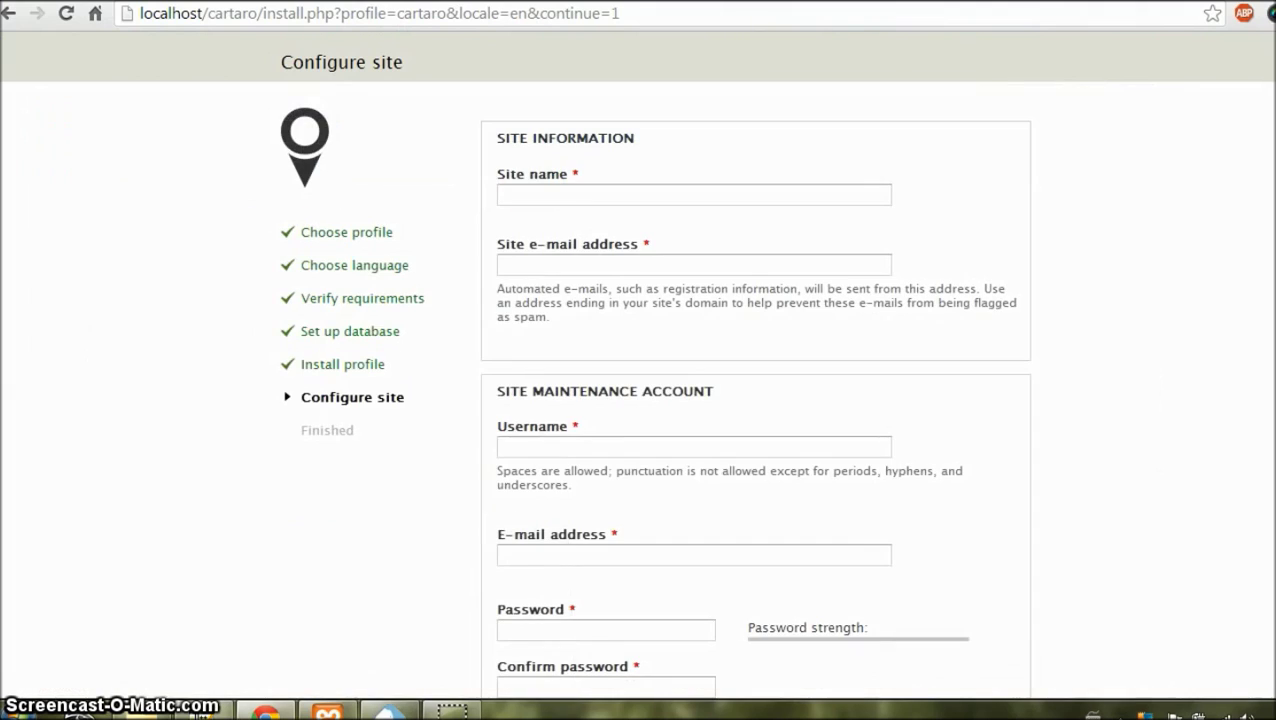
Step: Name the site localhost and fill in the site e-mail address
left_click(502, 195)
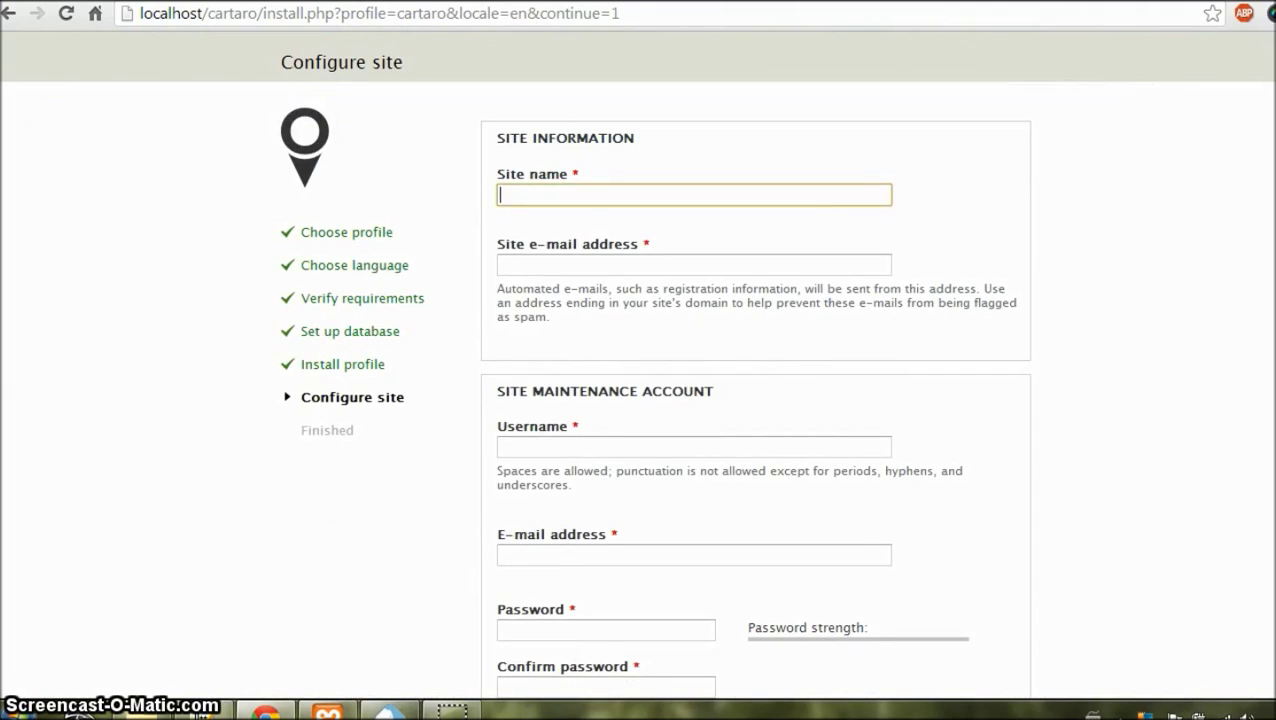
type("Local")
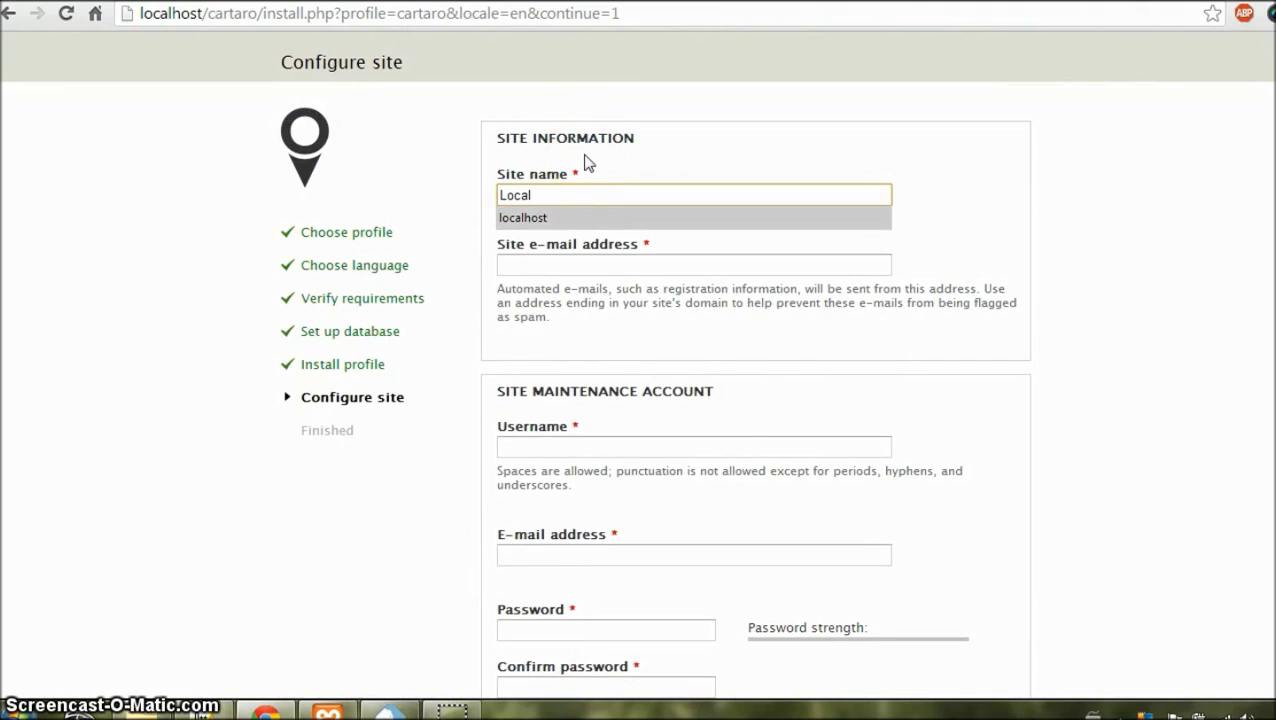
key("Return")
key("Tab")
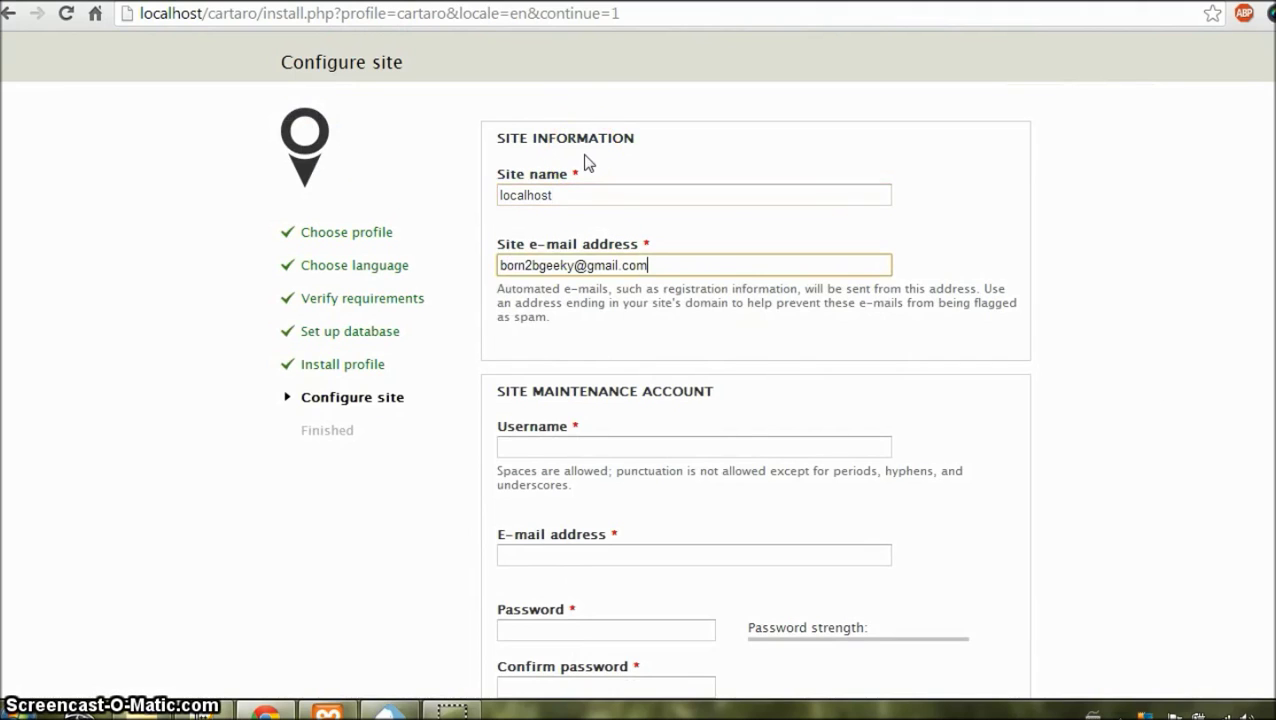
scroll(584, 162, "down", 2)
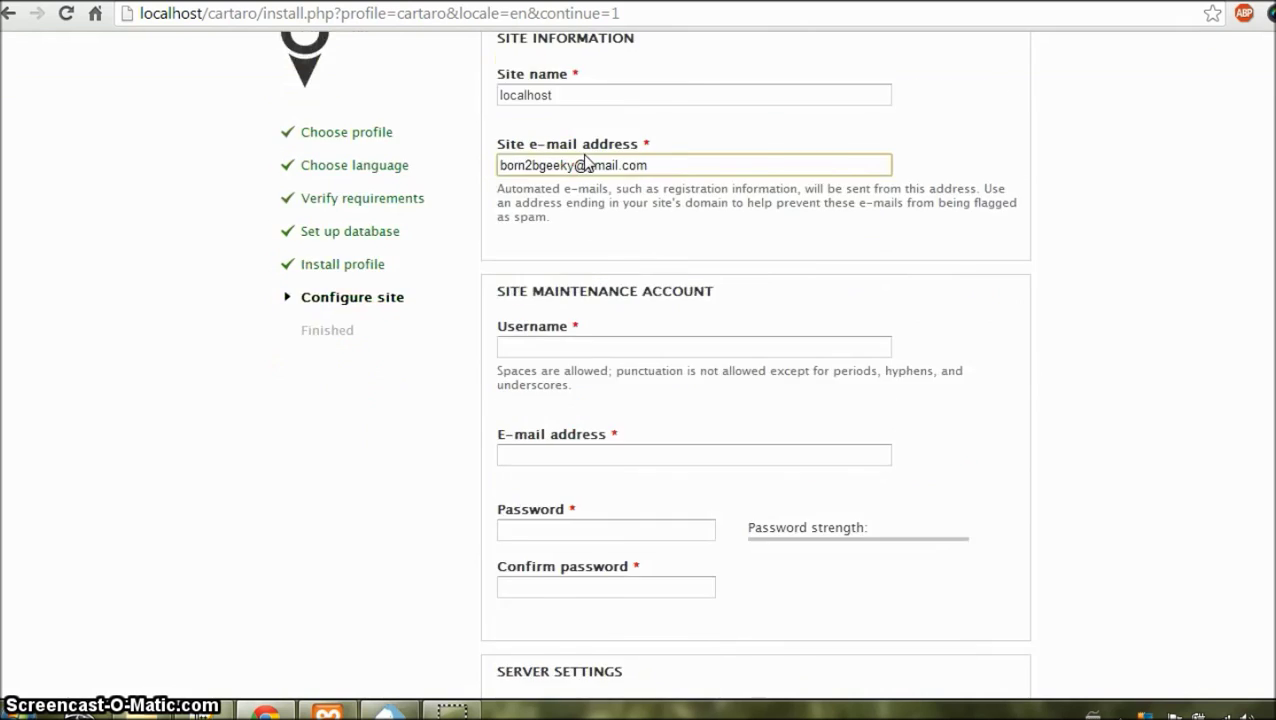
Step: Set maintenance username admin and enter the account password twice to confirm it
left_click(600, 256)
type("admin")
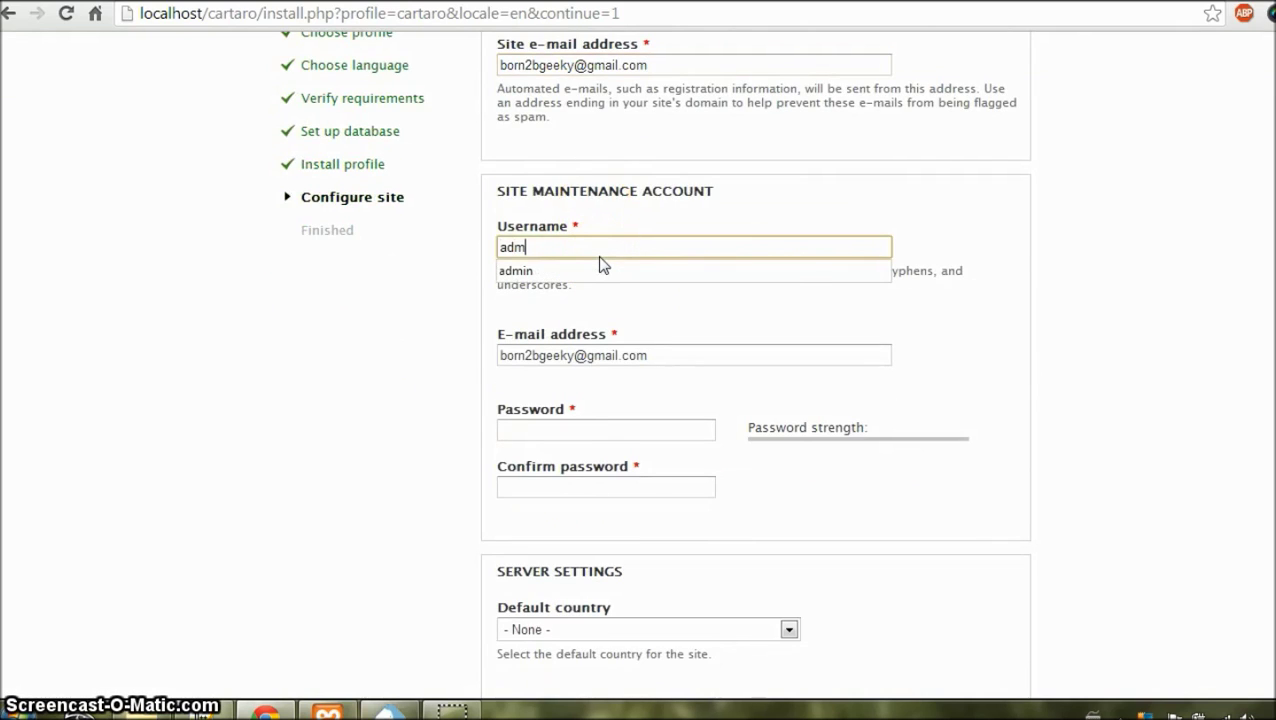
key("Tab")
key("Tab")
key("Tab")
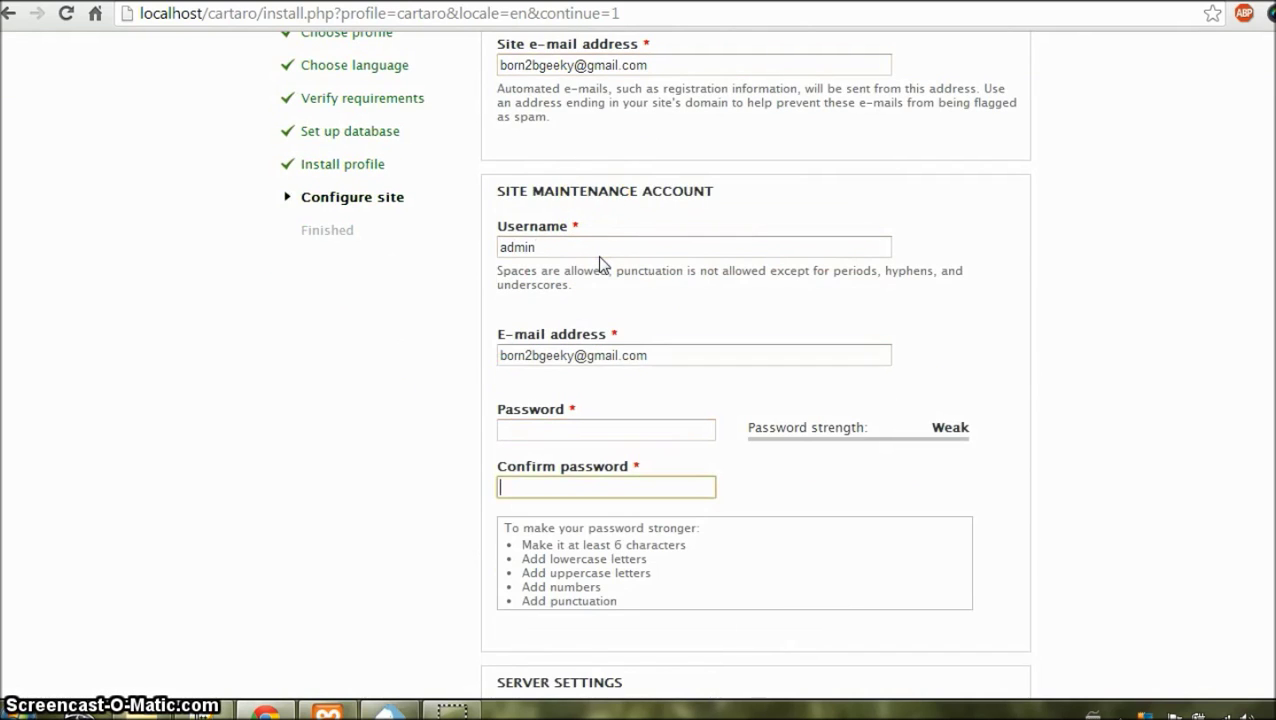
left_click(587, 428)
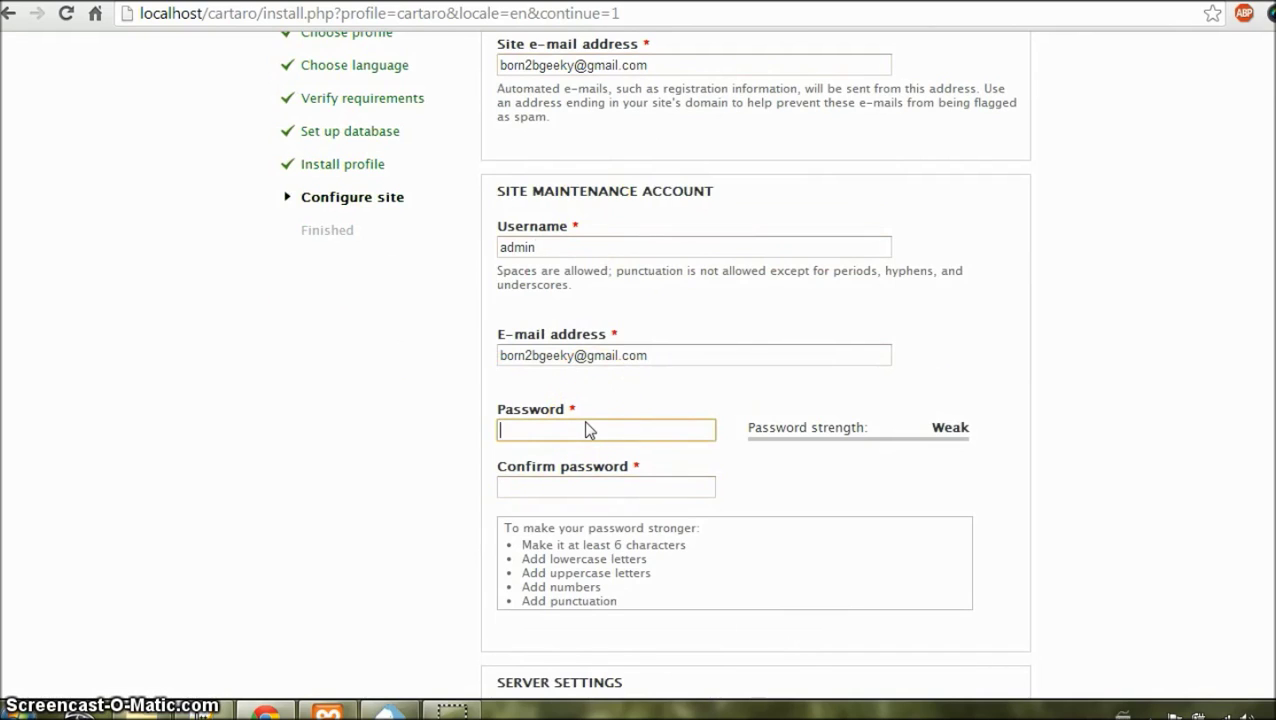
type("•••••••••")
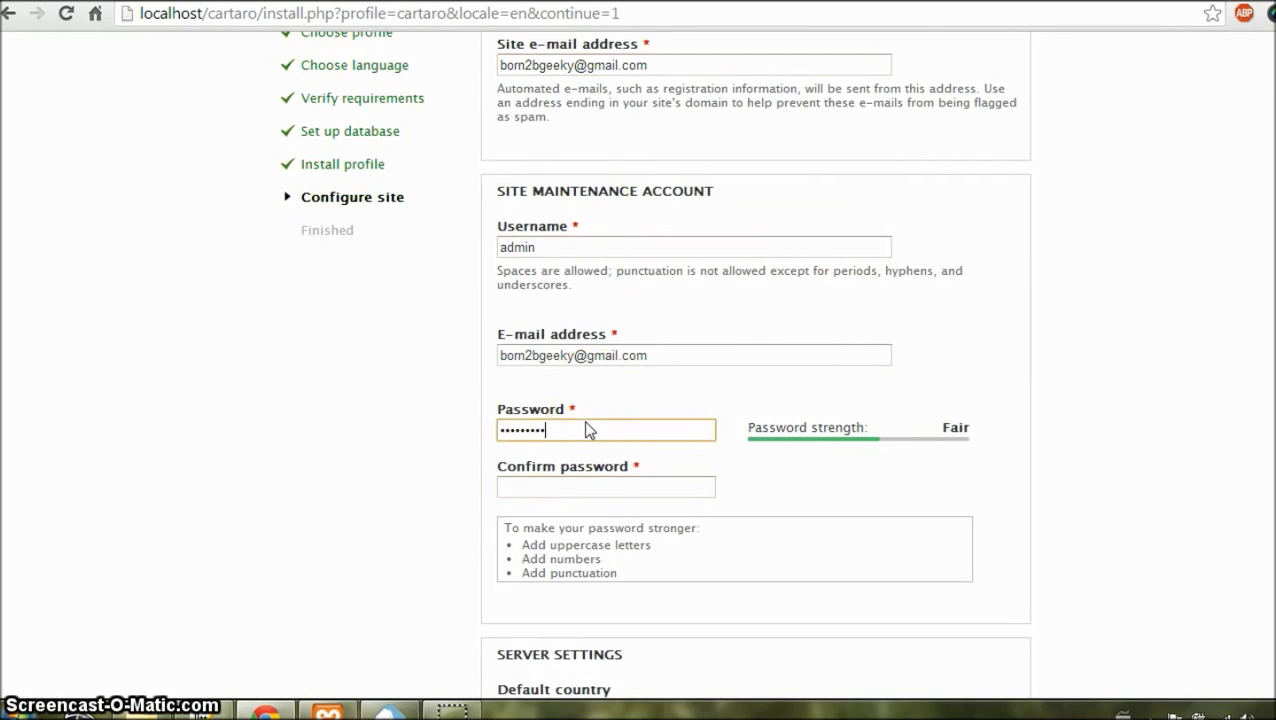
key("Tab")
type("••••••")
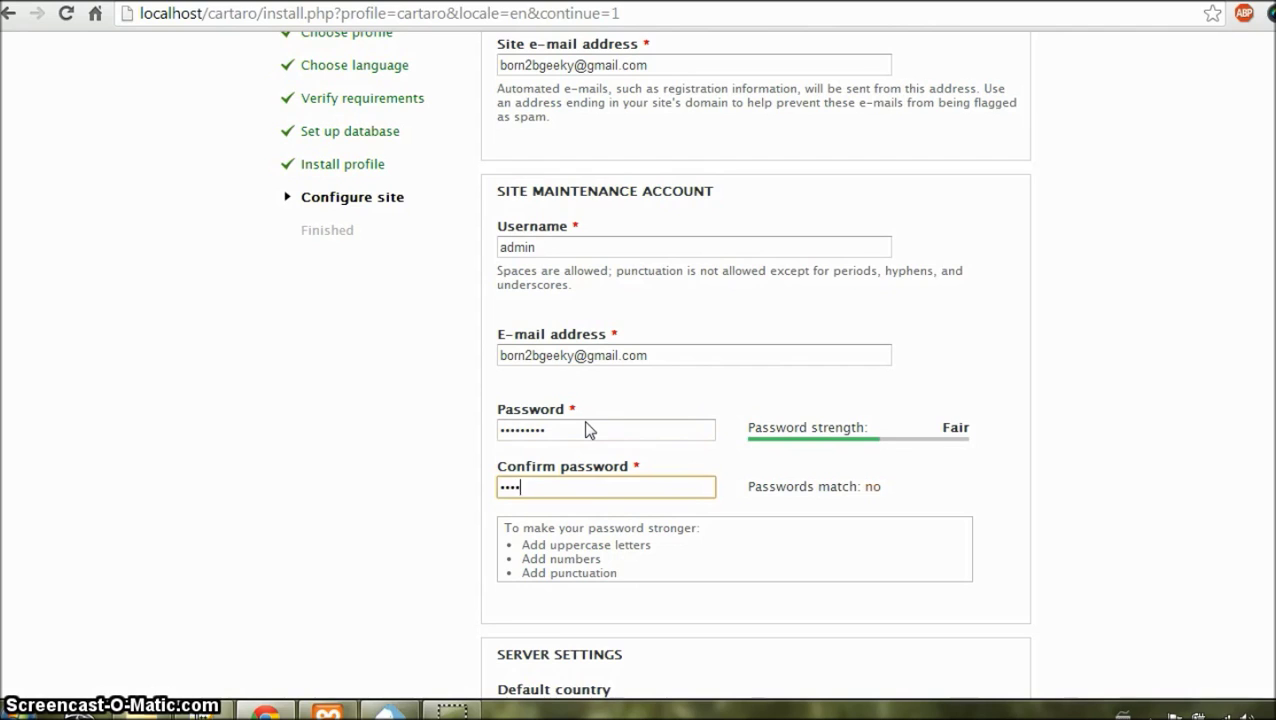
type("•••")
left_click(253, 549)
scroll(253, 549, "down", 2)
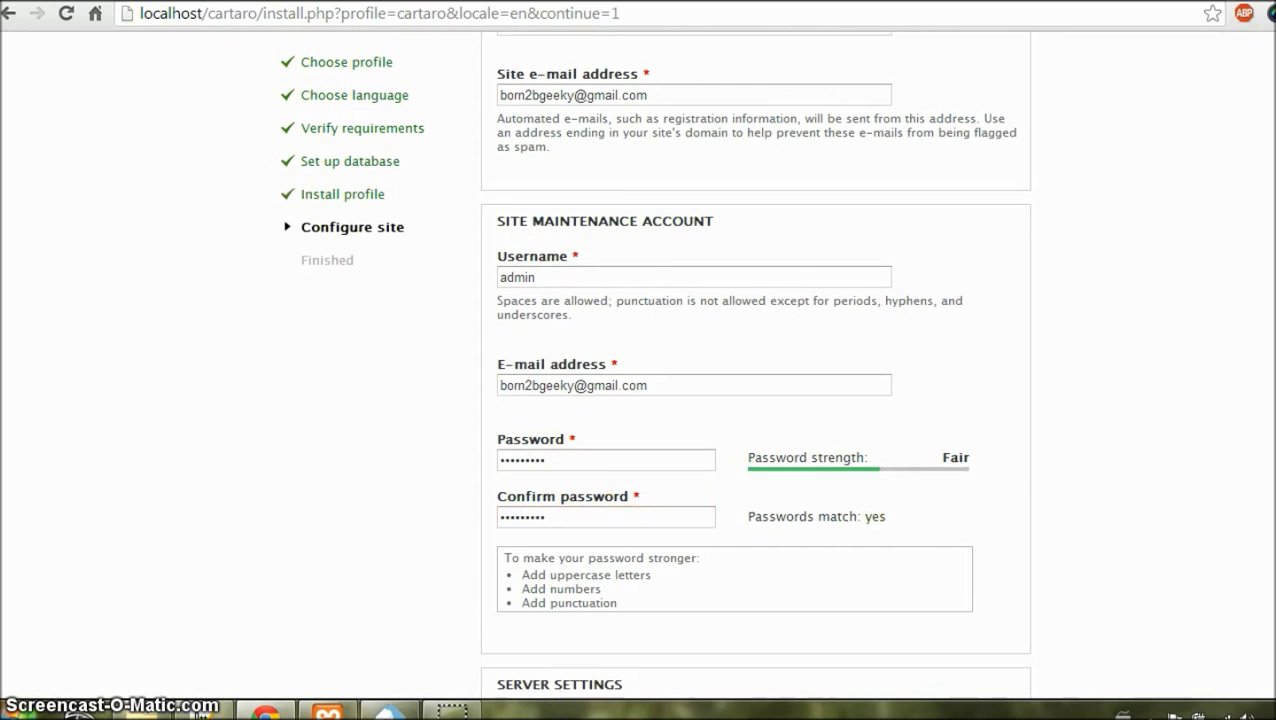
scroll(583, 698, "down", 3)
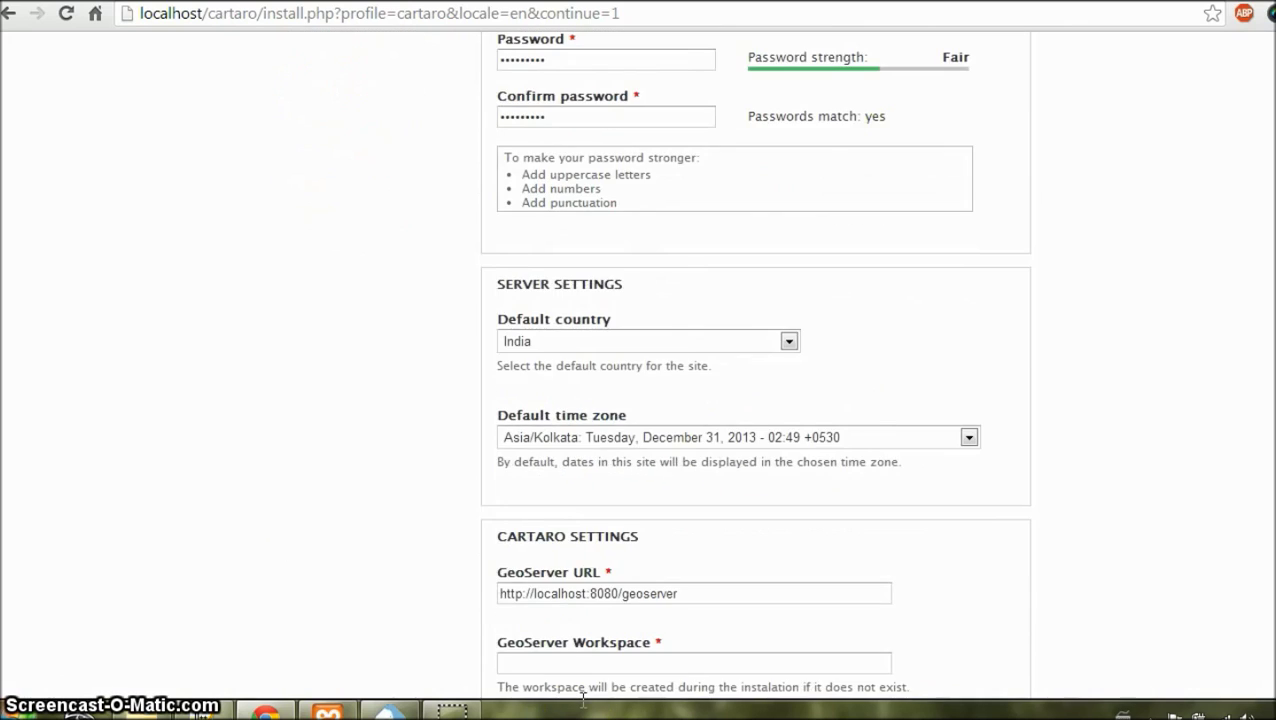
scroll(583, 698, "down", 4)
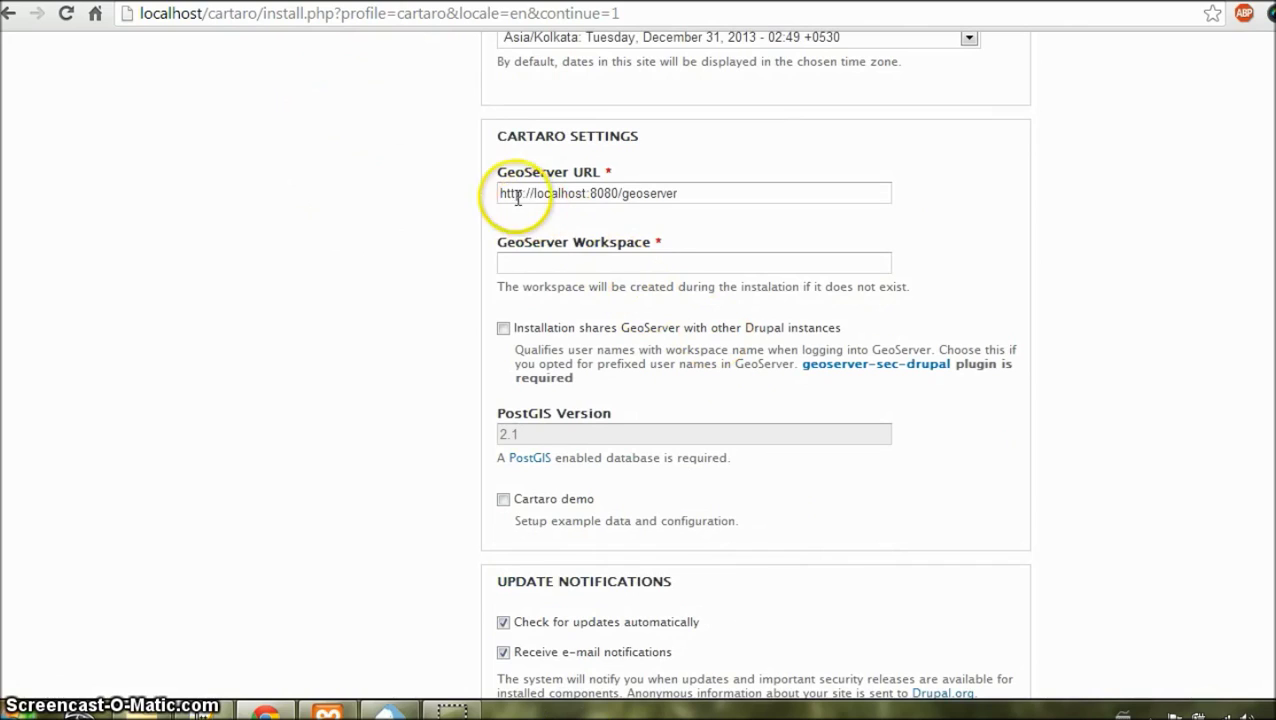
left_click_drag(501, 194, 584, 194)
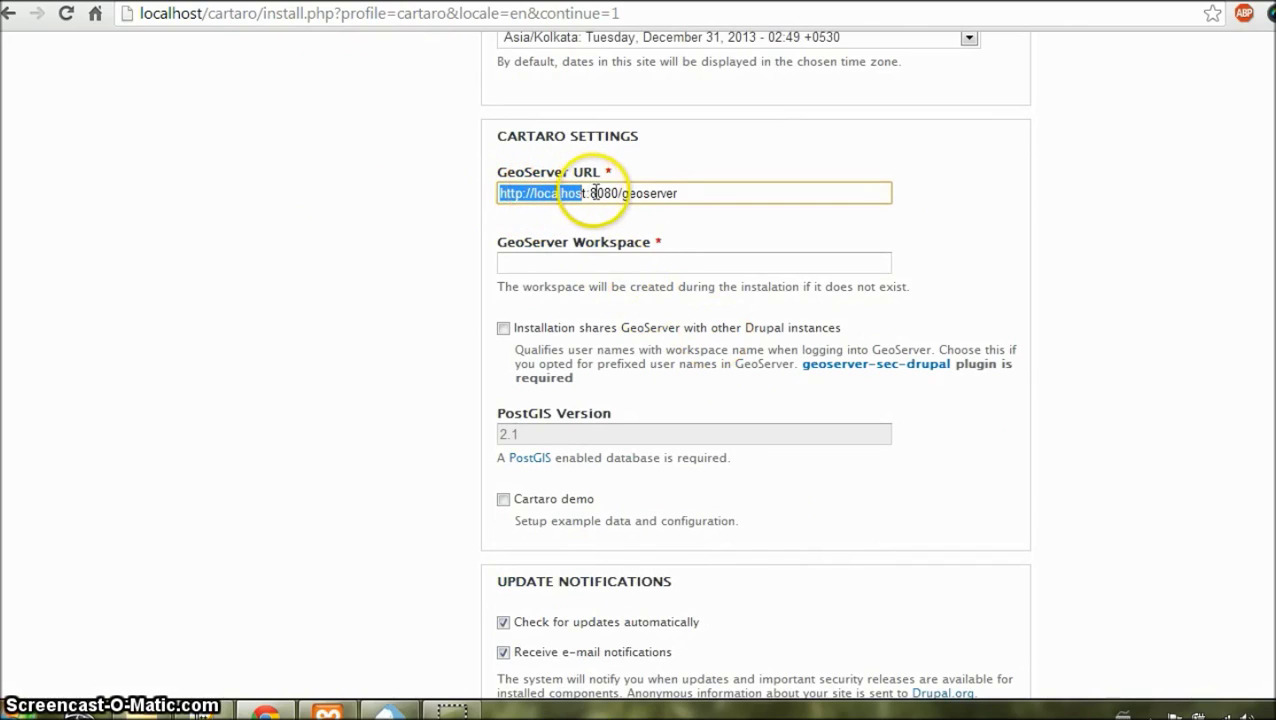
left_click(689, 193)
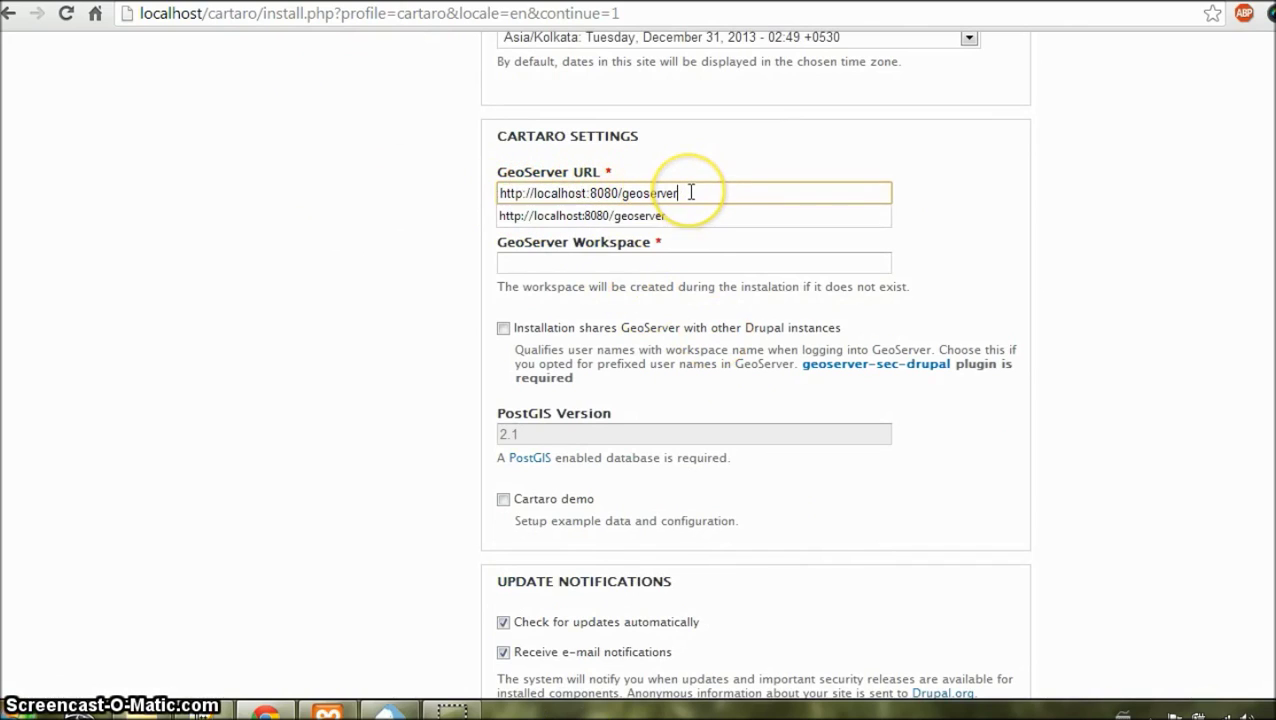
left_click(511, 167)
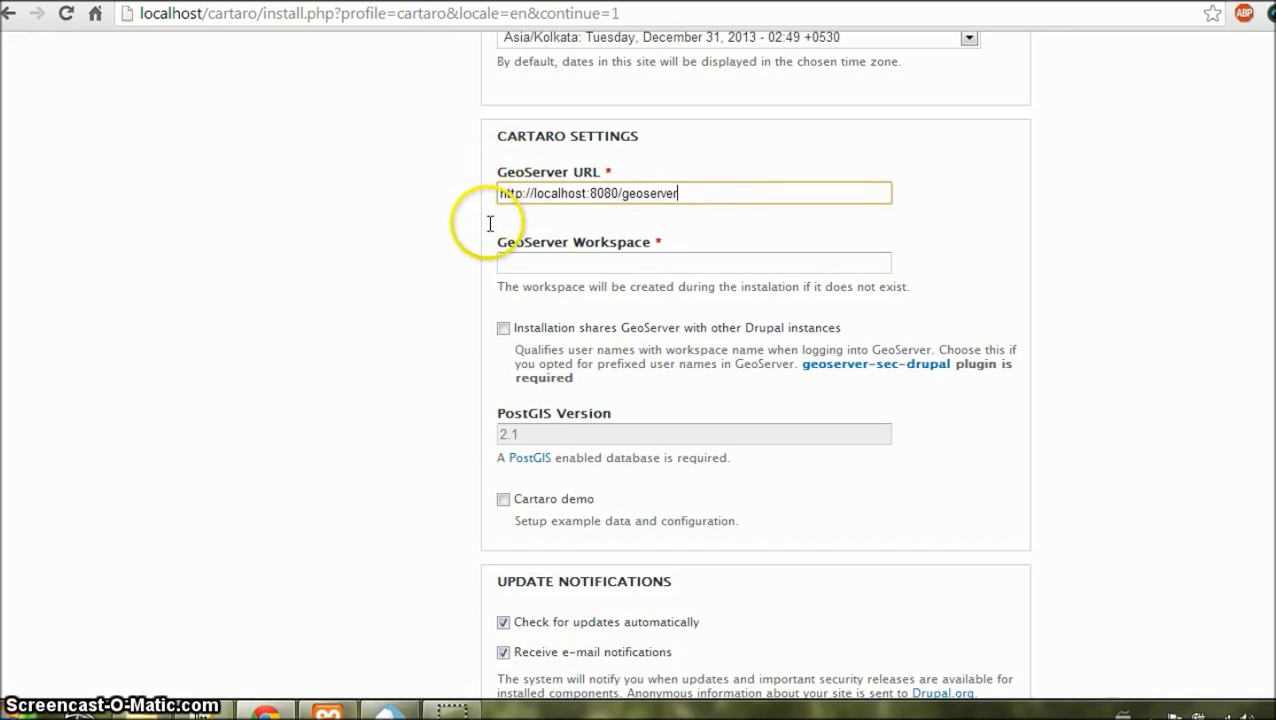
Step: Set GeoServer workspace to cartaro, tick Cartaro demo, and save the configuration
left_click(545, 264)
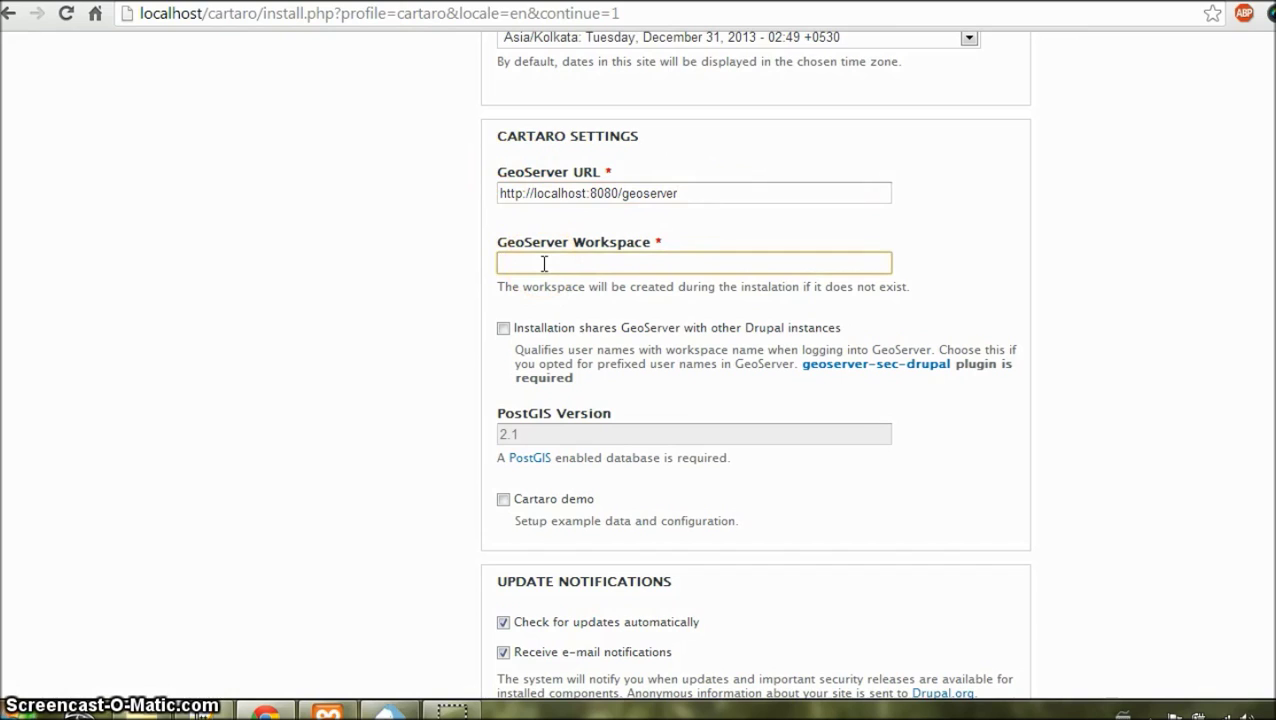
type("ca")
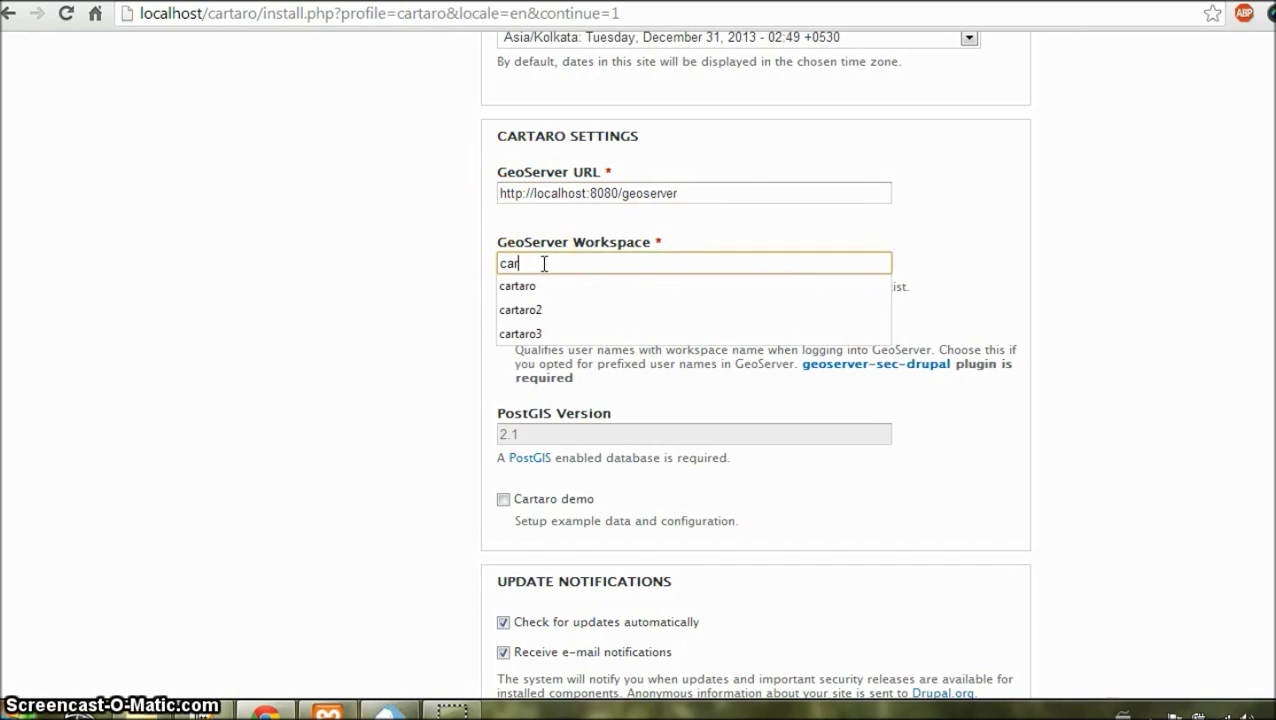
type("r")
key("Down")
key("Return")
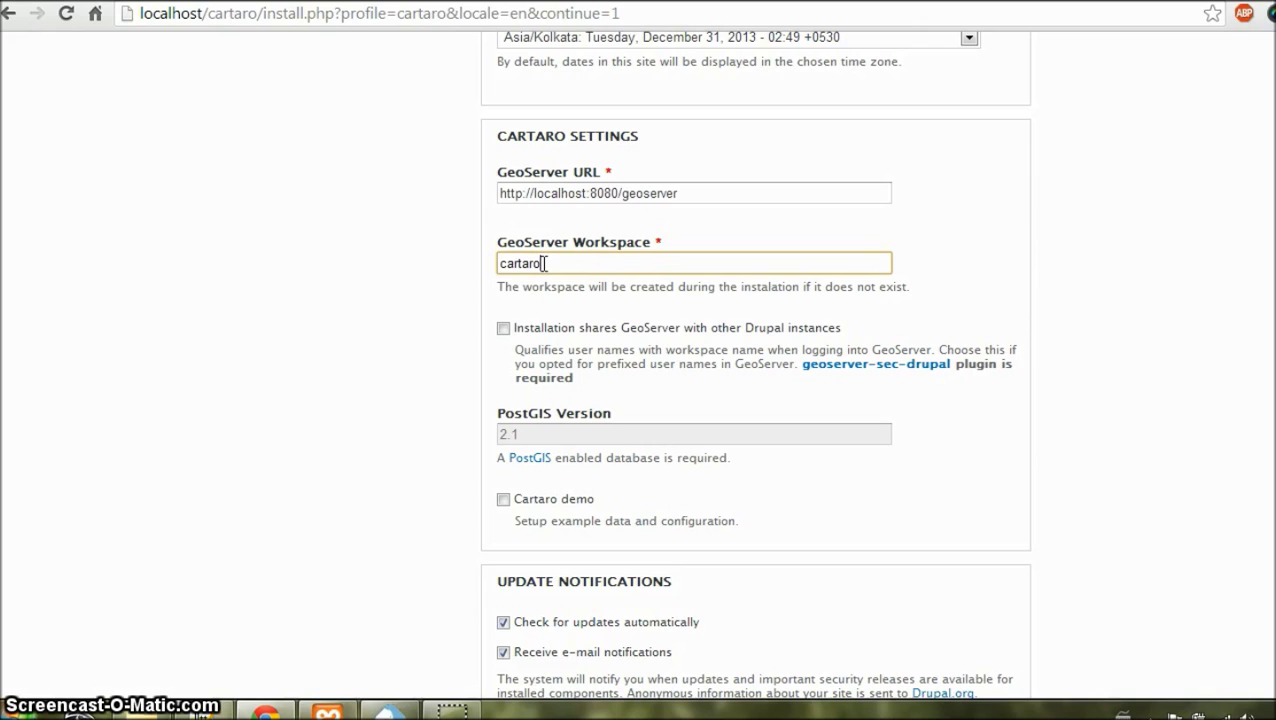
scroll(544, 263, "down", 2)
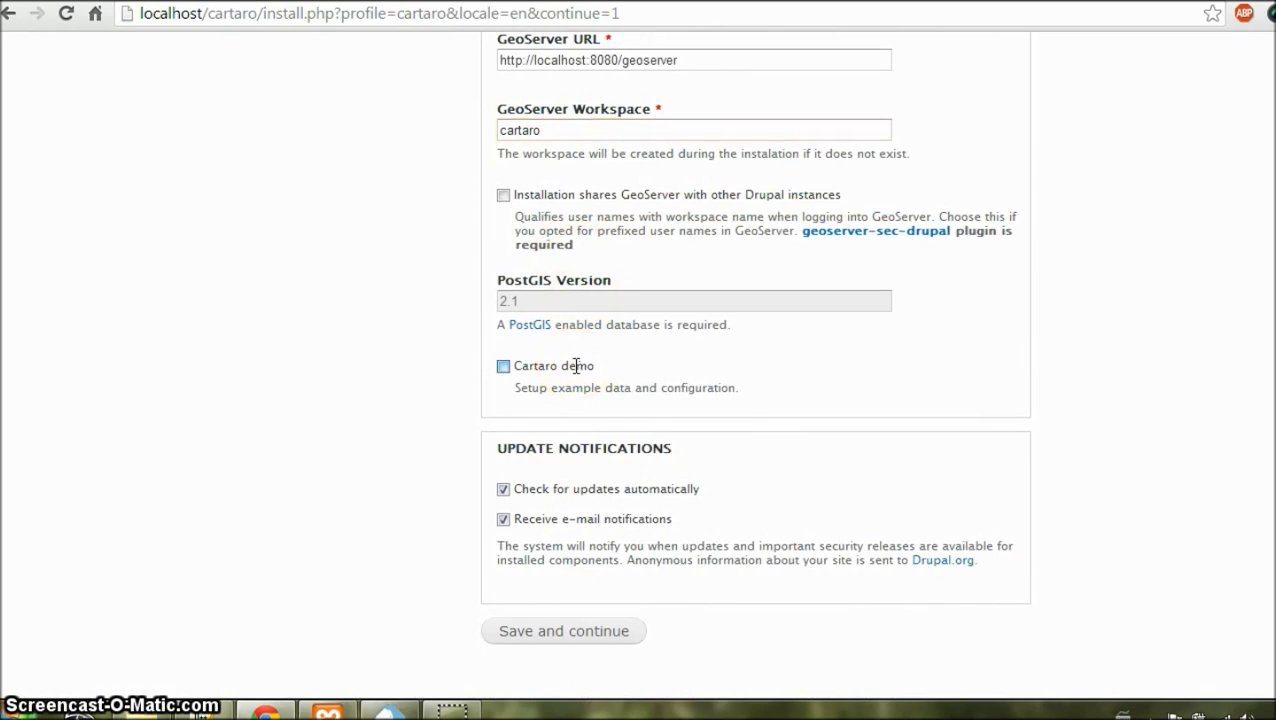
left_click(577, 366)
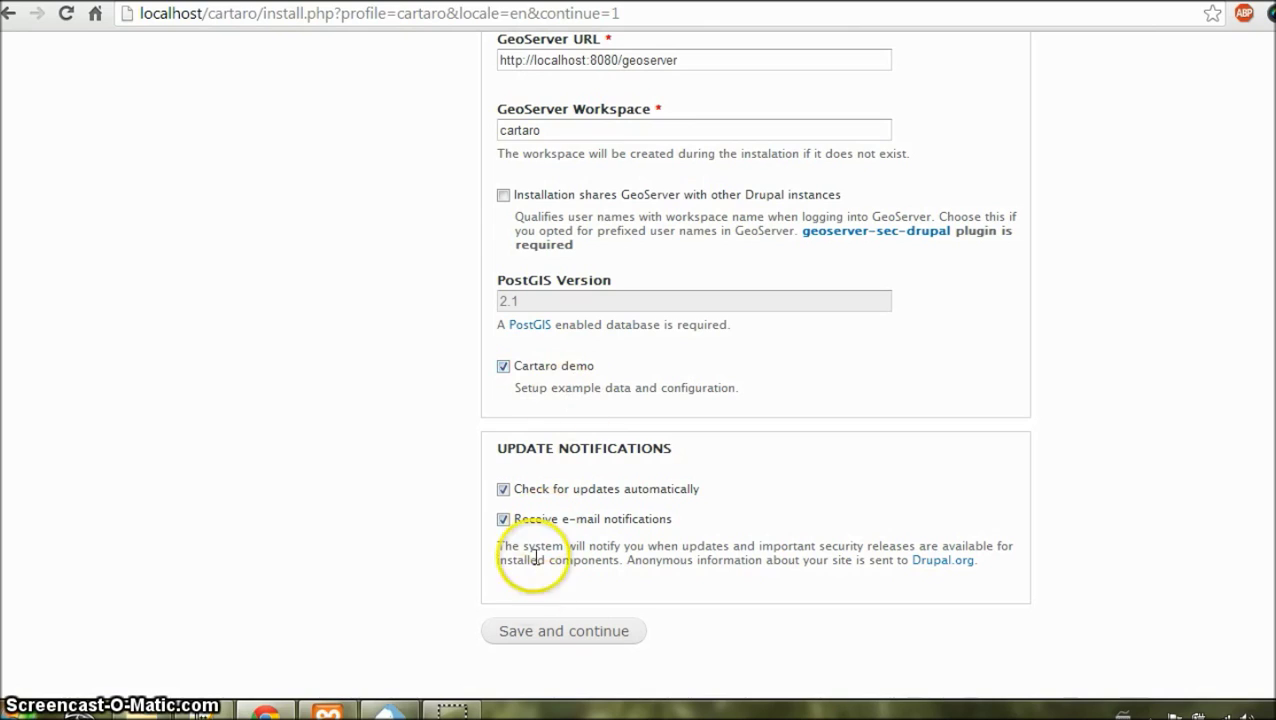
left_click(532, 628)
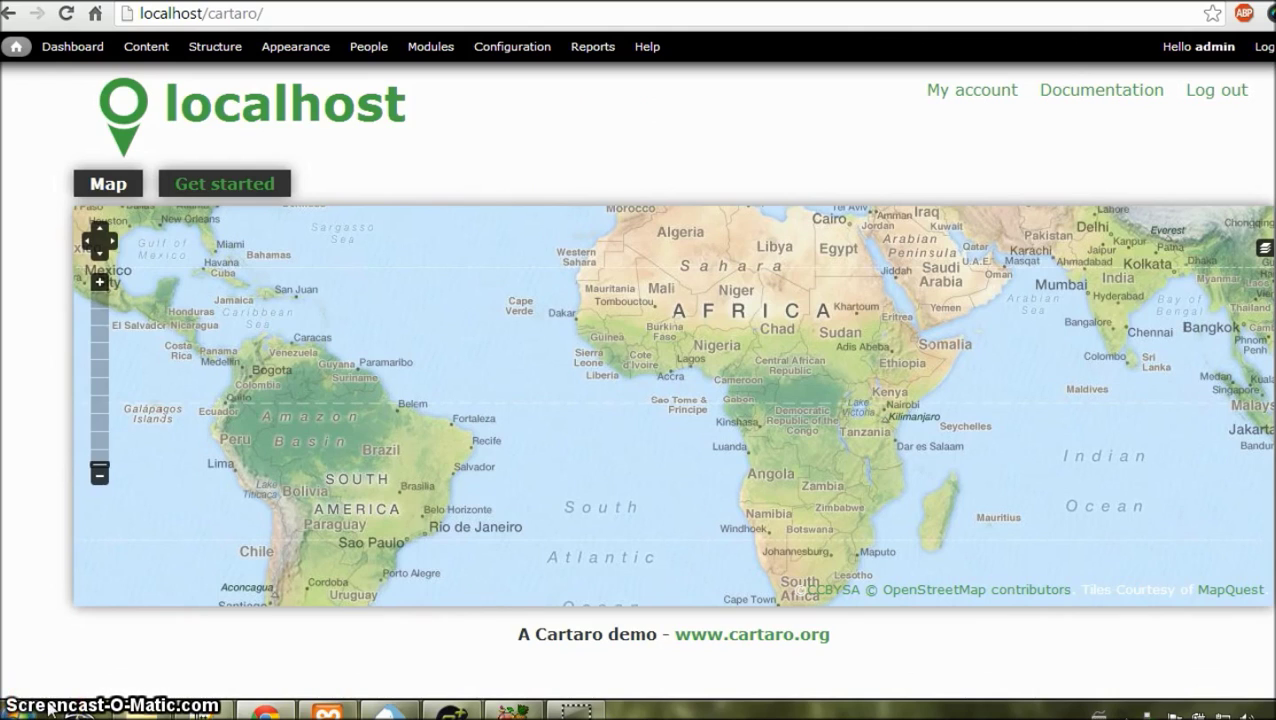
Step: Open the Status report via Reports in the admin toolbar of the new Cartaro site
left_click(593, 46)
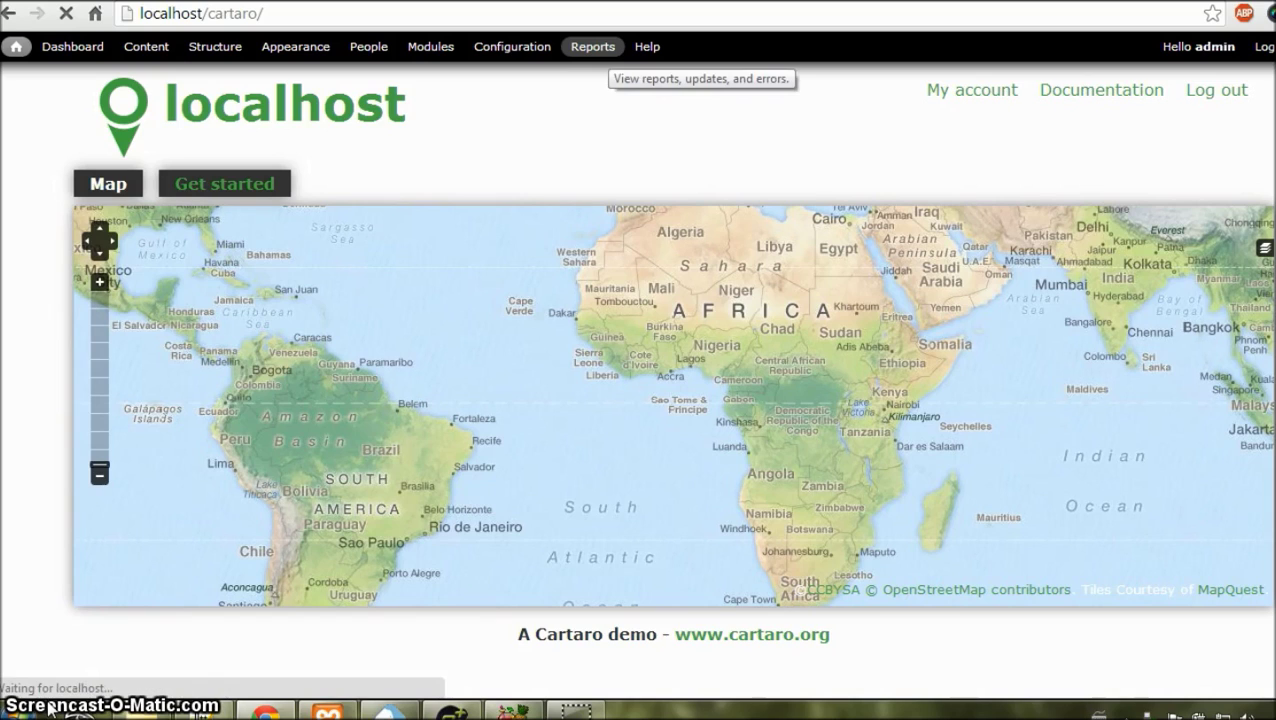